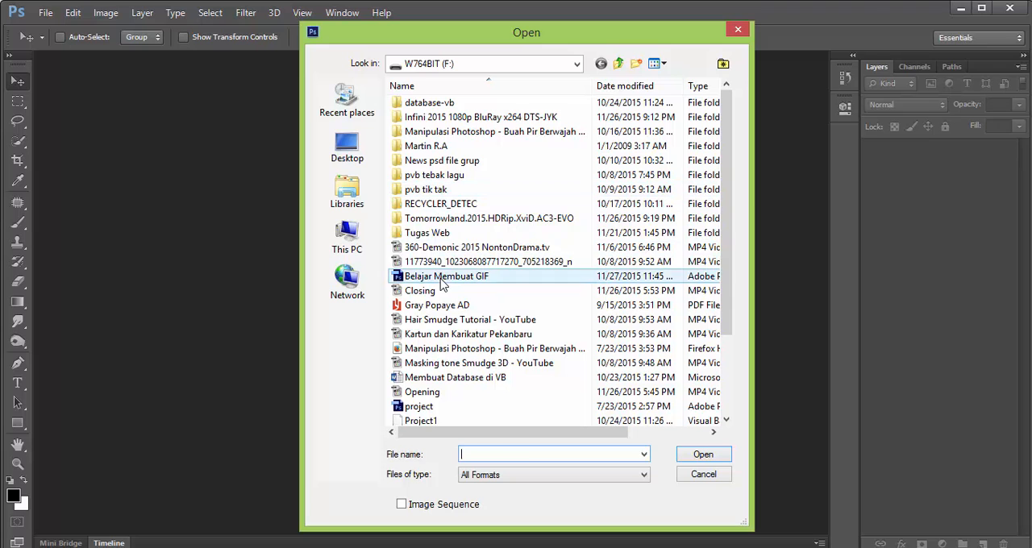
Open the file Belajar Membuat GIF and check its pixel dimensions in the Image Size settings
{"action": "left_click", "coordinate": [448, 277]}
{"action": "left_click", "coordinate": [701, 455]}
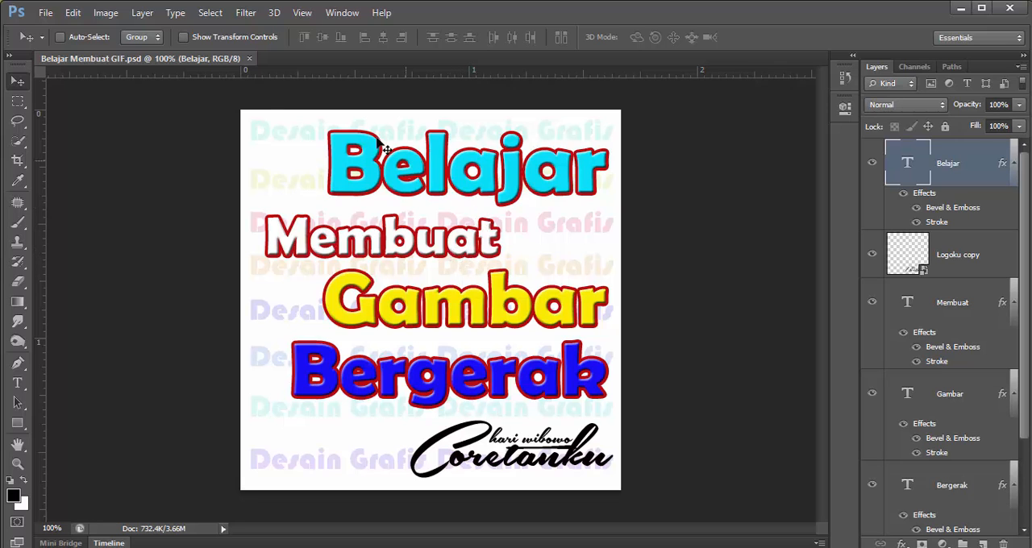
{"action": "left_click", "coordinate": [105, 13]}
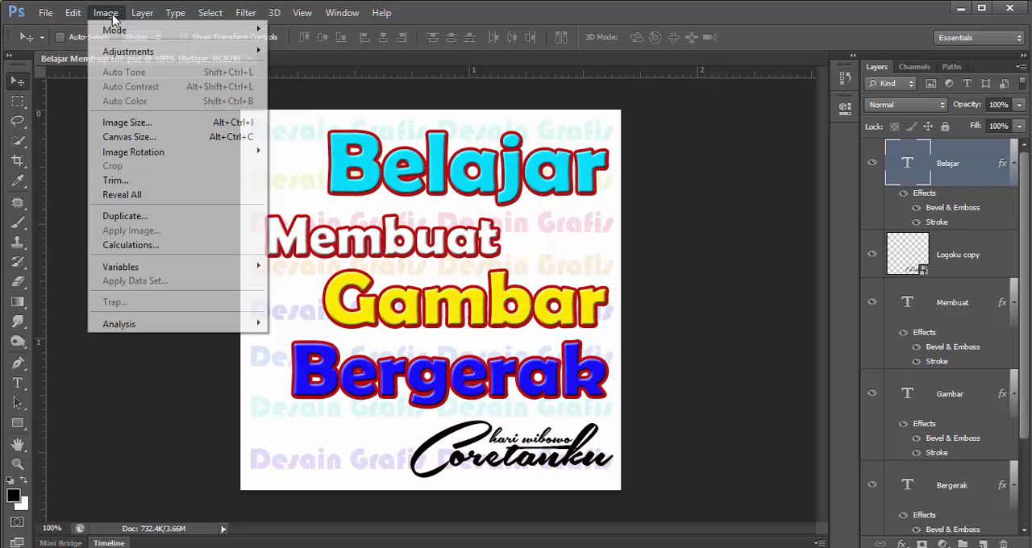
{"action": "left_click", "coordinate": [146, 122]}
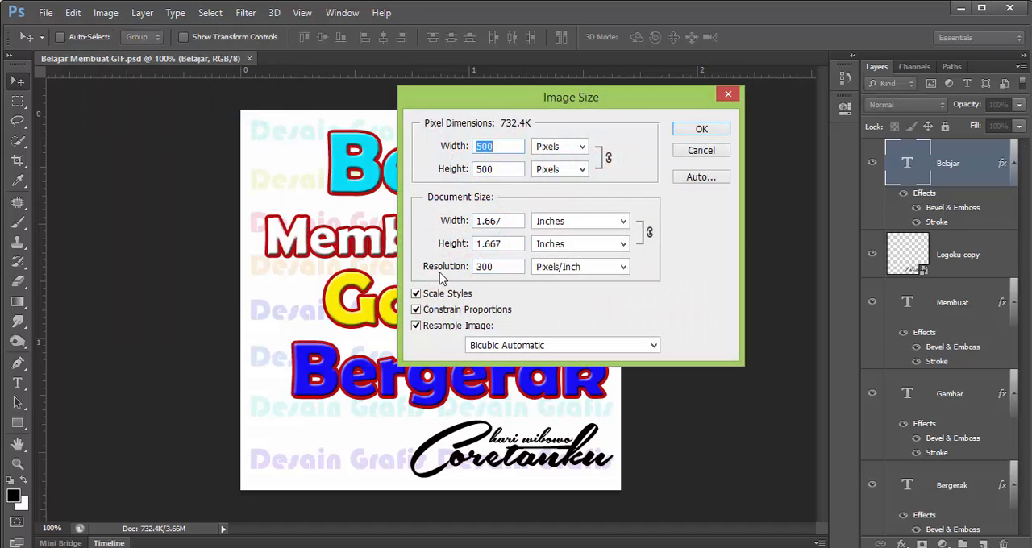
{"action": "left_click", "coordinate": [700, 132]}
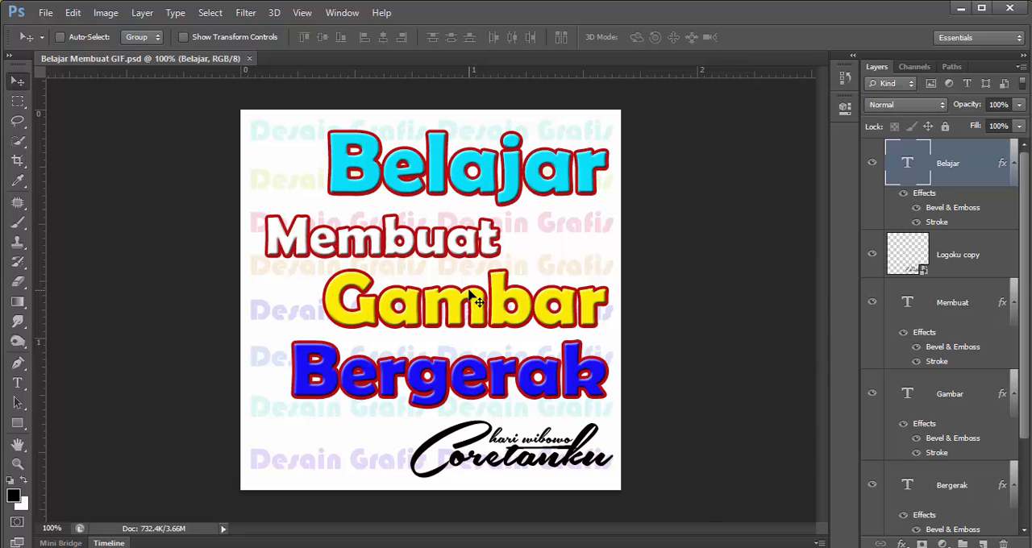
Show the animation timeline and hide the Bergerak, Gambar and Membuat text layers in the first frame
{"action": "left_click", "coordinate": [109, 543]}
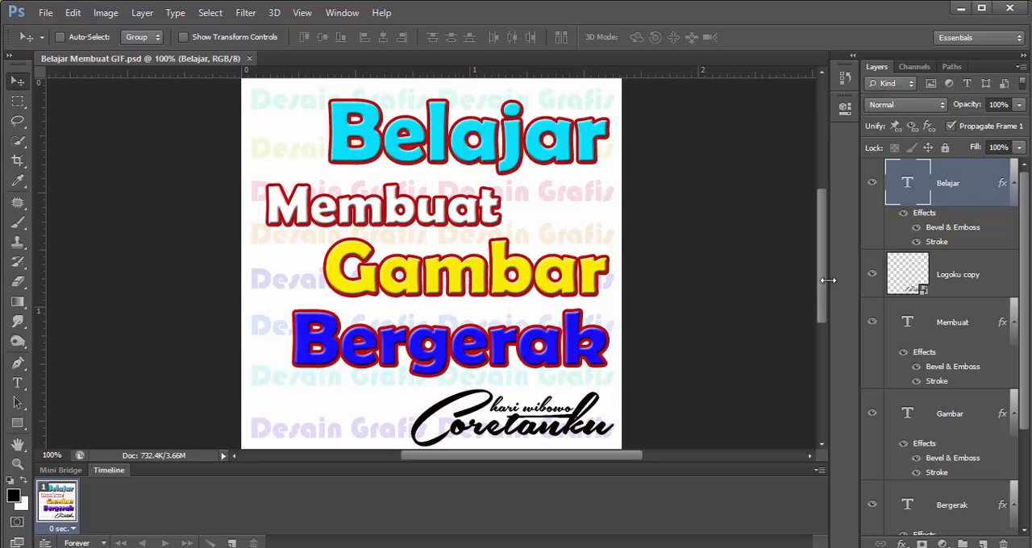
{"action": "mouse_move", "coordinate": [820, 268]}
{"action": "left_mouse_down"}
{"action": "mouse_move", "coordinate": [834, 241]}
{"action": "mouse_move", "coordinate": [833, 258]}
{"action": "left_mouse_up"}
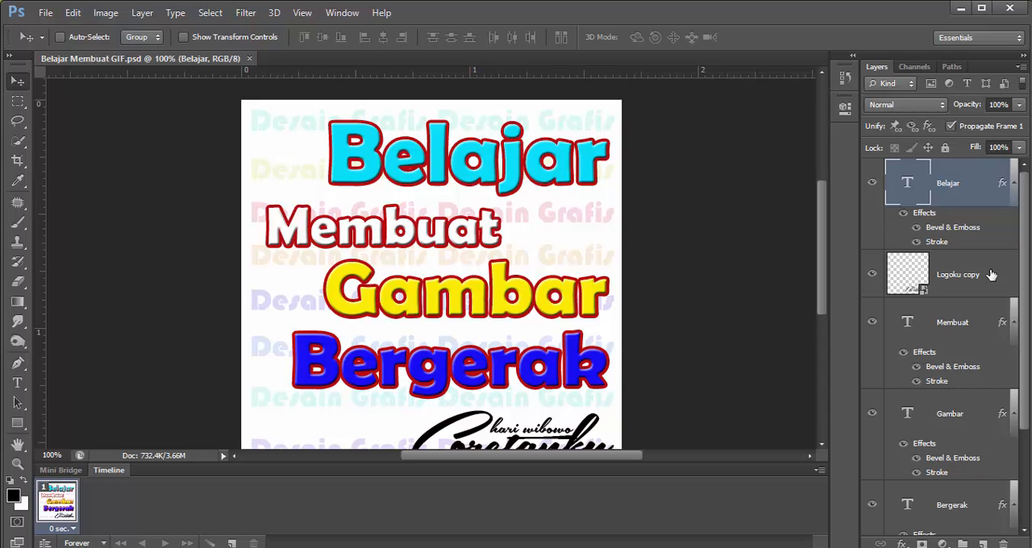
{"action": "scroll", "coordinate": [985, 311], "scroll_direction": "down", "scroll_amount": 3}
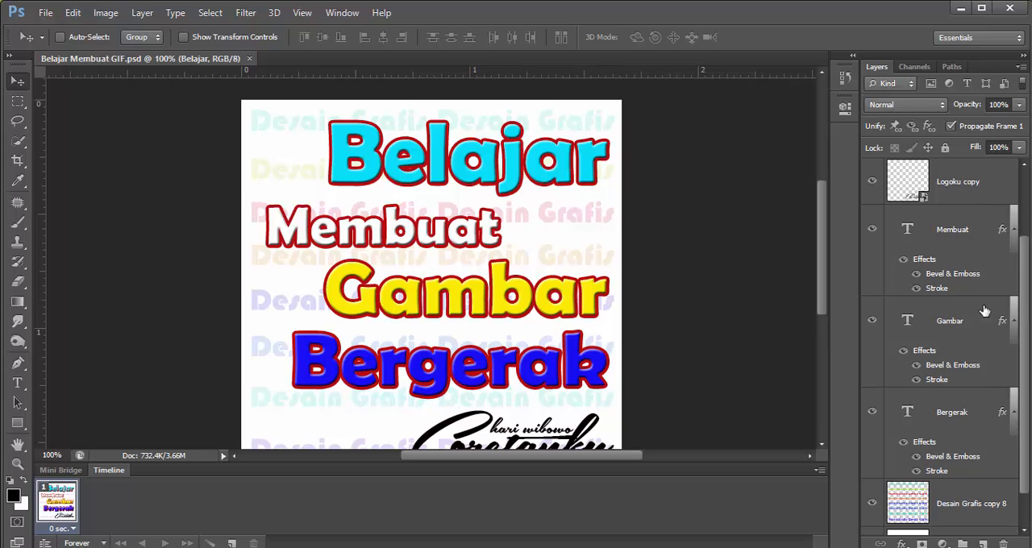
{"action": "left_click", "coordinate": [871, 413]}
{"action": "left_click", "coordinate": [872, 321]}
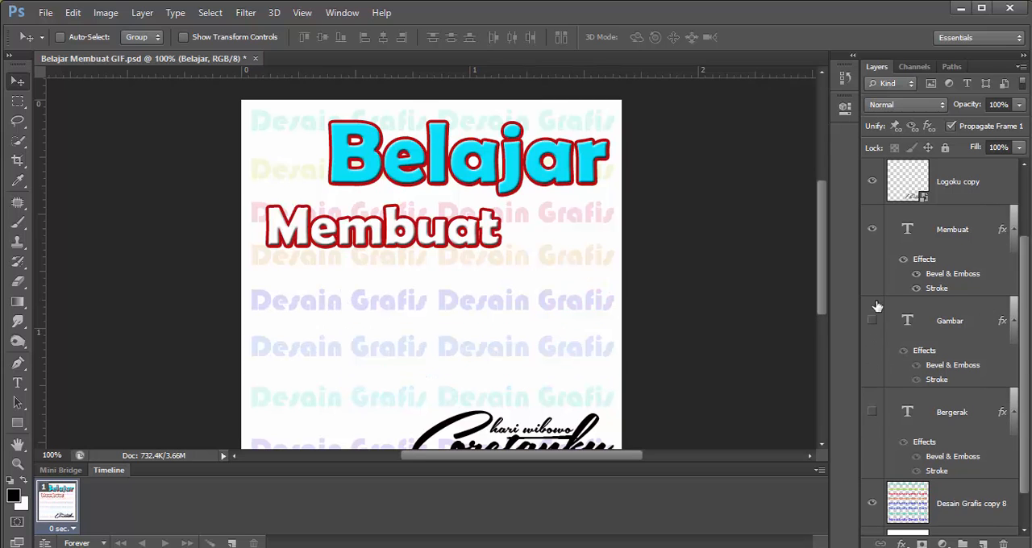
{"action": "left_click", "coordinate": [872, 230]}
{"action": "scroll", "coordinate": [1022, 390], "scroll_direction": "up", "scroll_amount": 3}
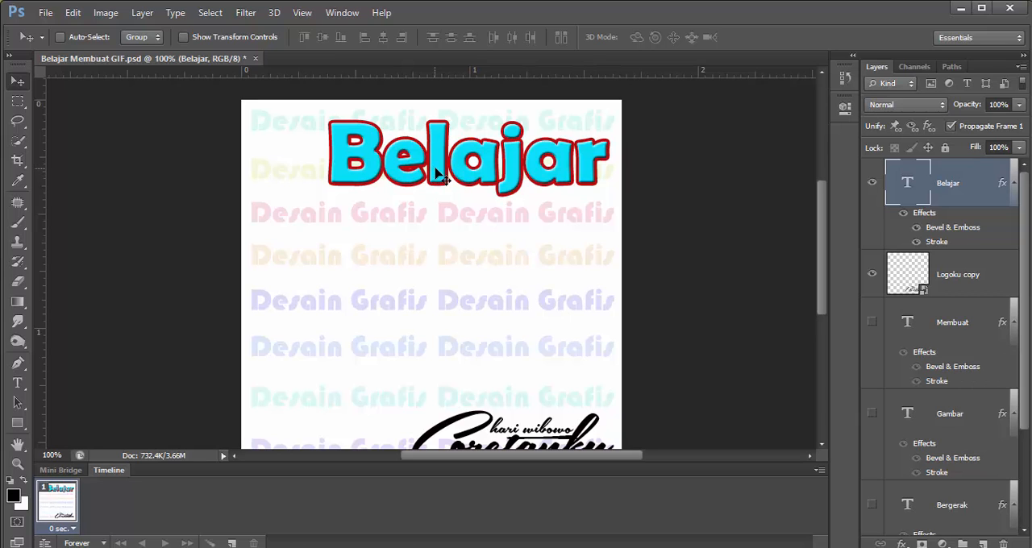
Add a second animation frame, and in frame 1 move the Belajar text off the canvas past its left edge
{"action": "left_click", "coordinate": [231, 543]}
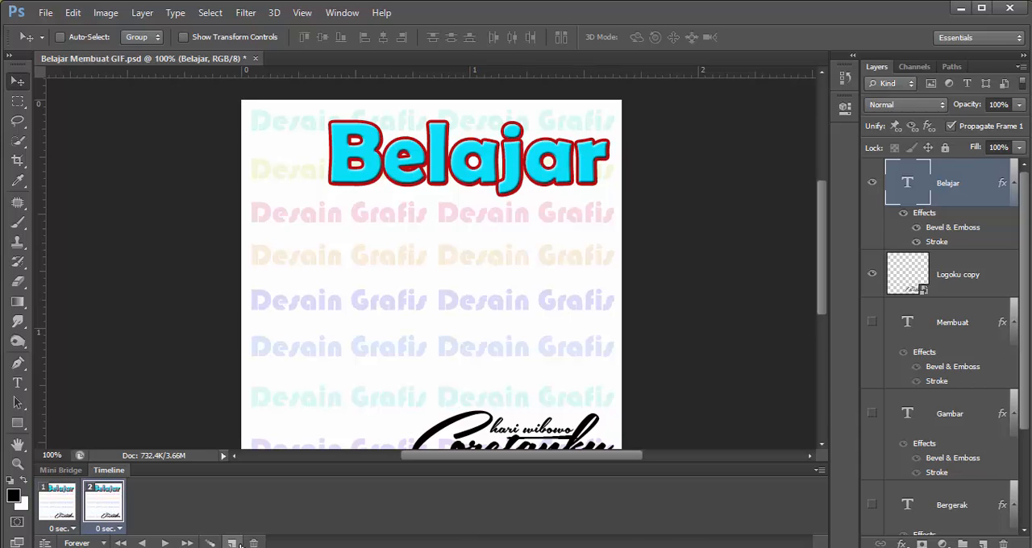
{"action": "left_click", "coordinate": [61, 509]}
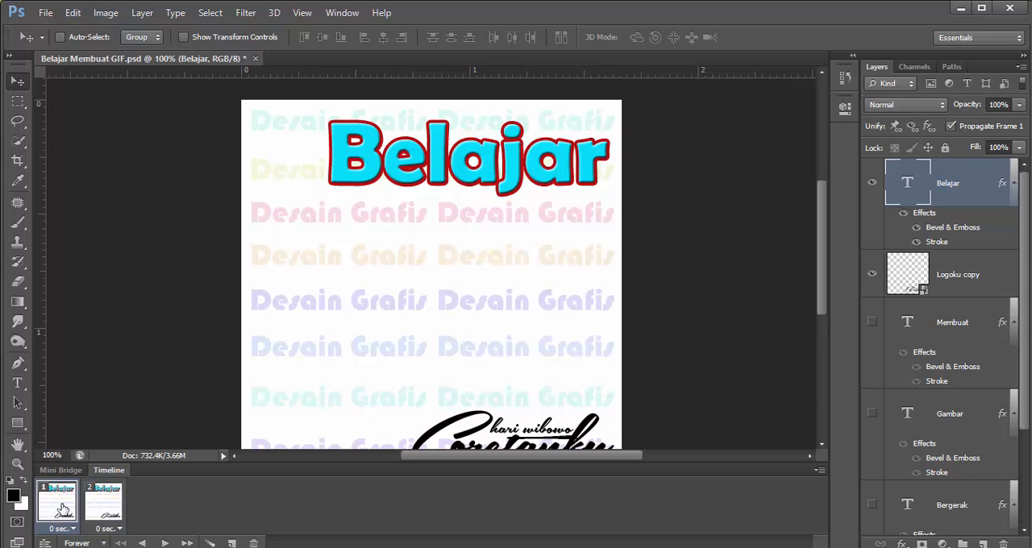
{"action": "left_click", "coordinate": [96, 505]}
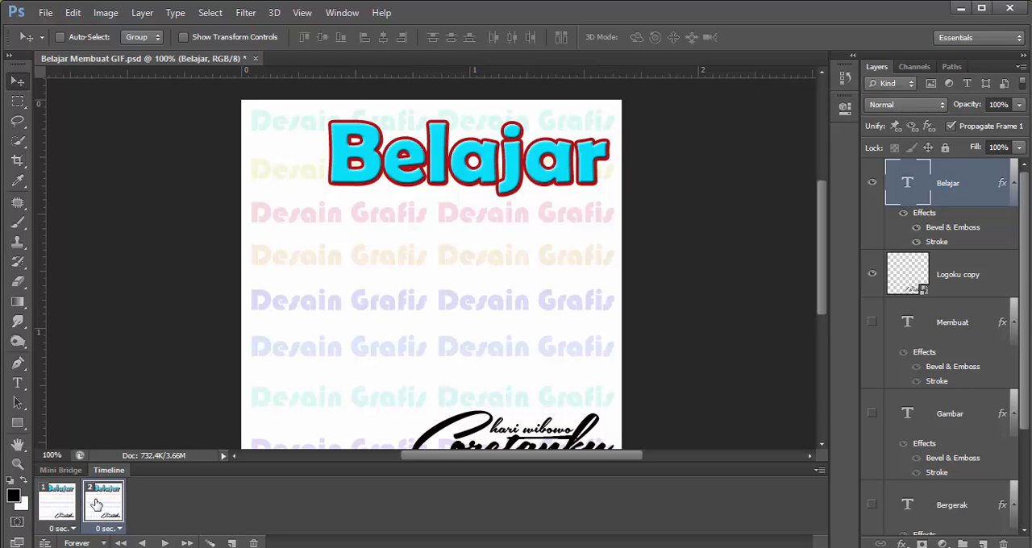
{"action": "left_click", "coordinate": [65, 508]}
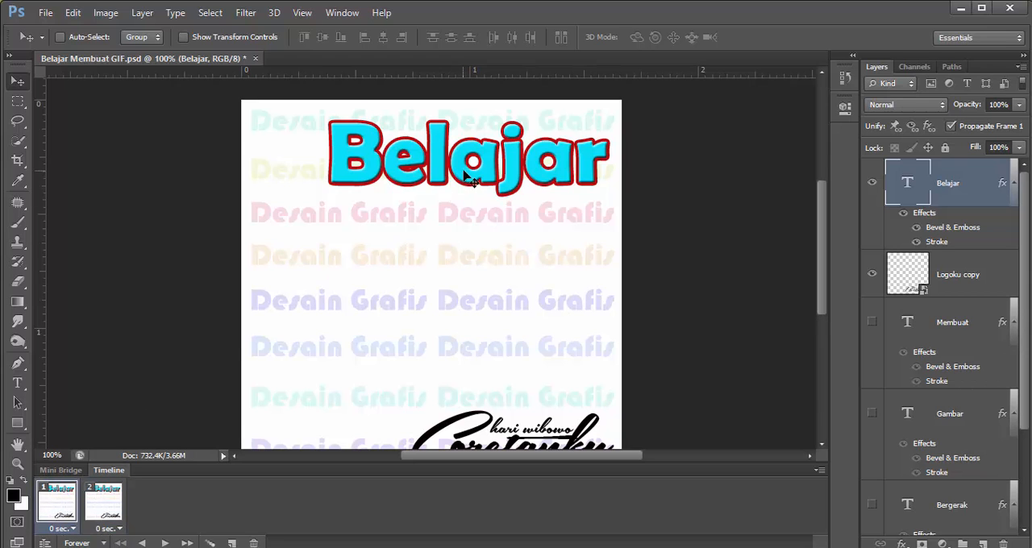
{"action": "left_click_drag", "start_coordinate": [472, 168], "coordinate": [87, 174]}
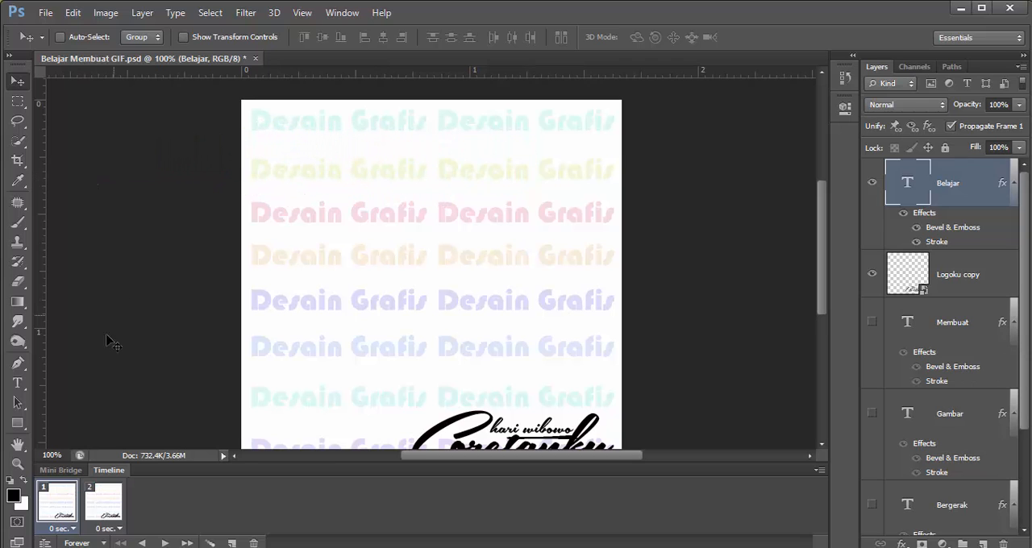
In frame 2, move the Belajar text back onto the canvas near its upper edge
{"action": "left_click", "coordinate": [106, 505]}
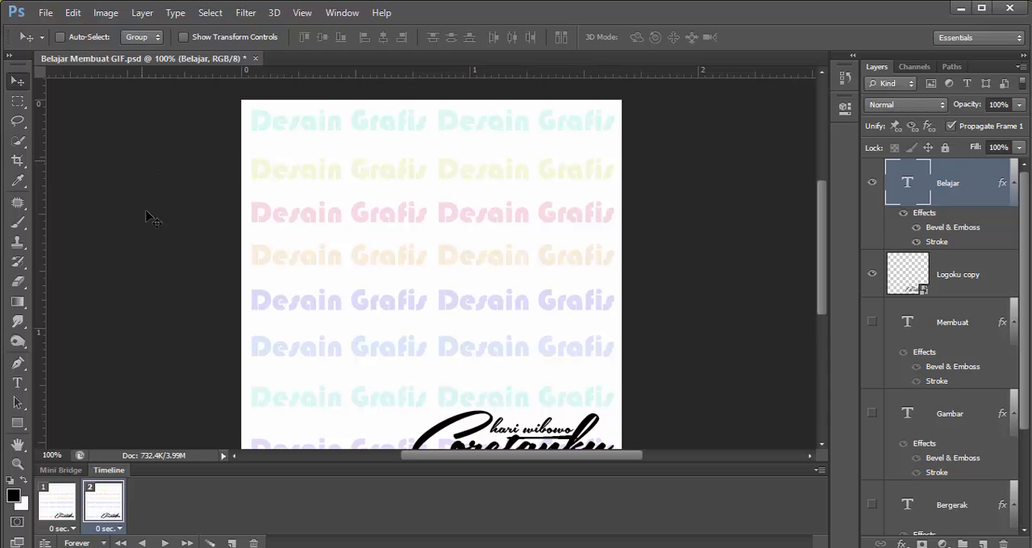
{"action": "left_click_drag", "start_coordinate": [166, 161], "coordinate": [529, 152]}
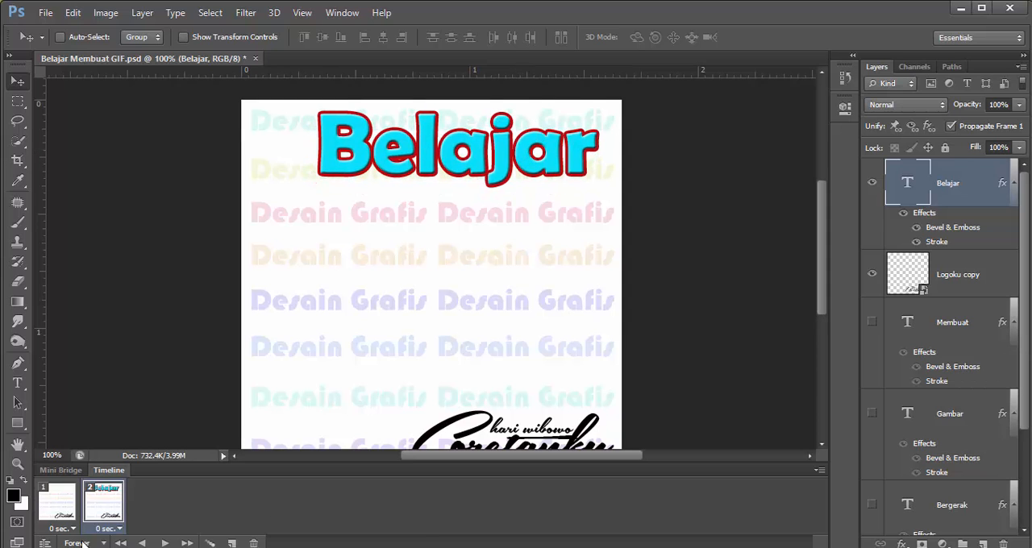
{"action": "left_click", "coordinate": [66, 514]}
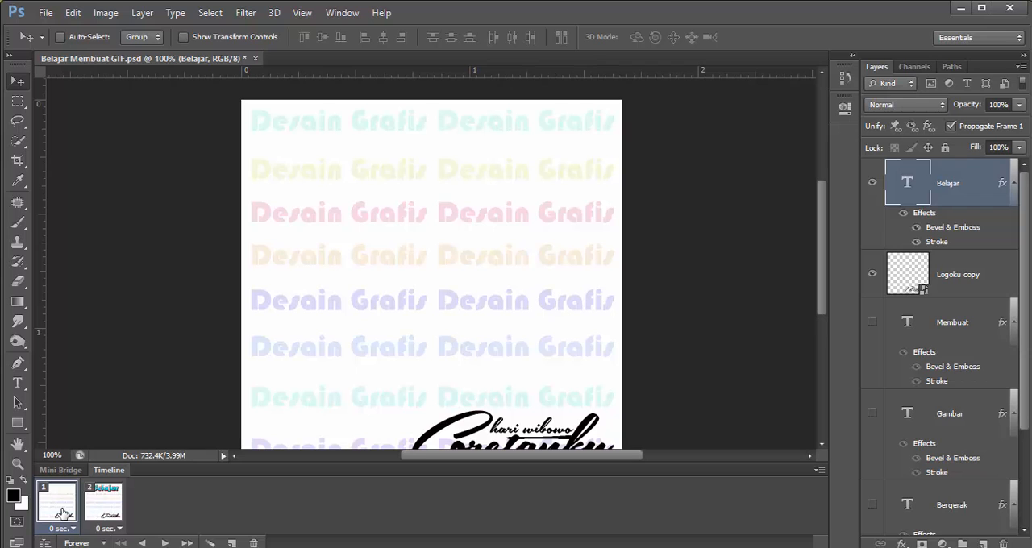
{"action": "left_click", "coordinate": [100, 513]}
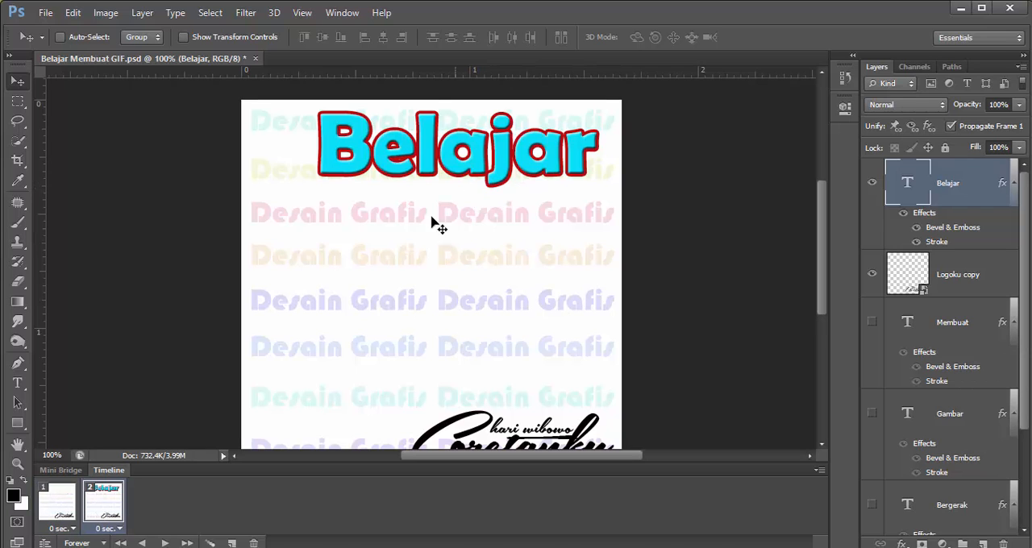
Compare the two frames and play the animation to examine how the Belajar text changes position
{"action": "left_click", "coordinate": [72, 509]}
{"action": "left_click", "coordinate": [95, 510]}
{"action": "left_click", "coordinate": [63, 512]}
{"action": "left_click", "coordinate": [165, 542]}
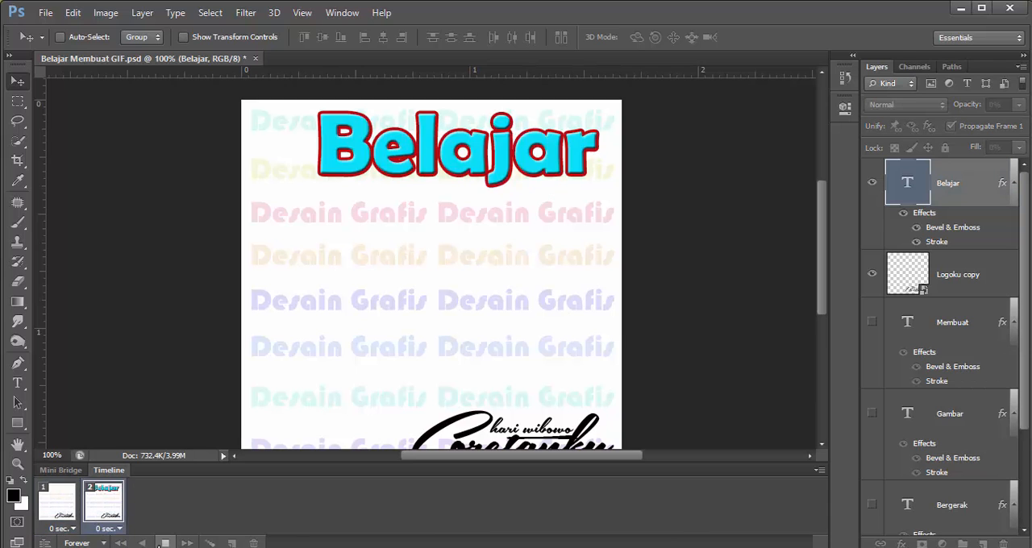
{"action": "left_click", "coordinate": [165, 543]}
{"action": "left_click", "coordinate": [71, 506]}
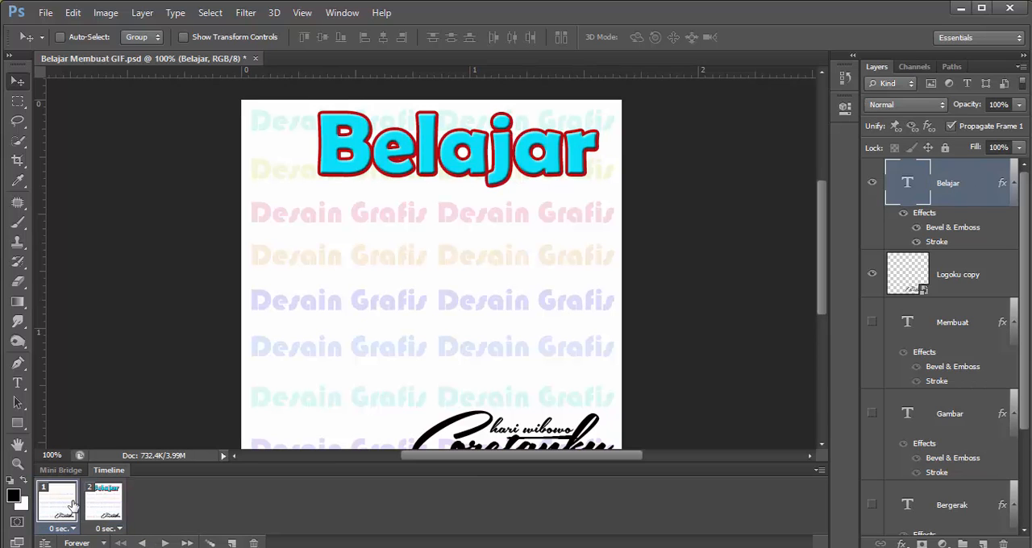
Tween frame 2 with the previous frame by adding 5 frames for all layers, and preview the animation
{"action": "left_click", "coordinate": [91, 507]}
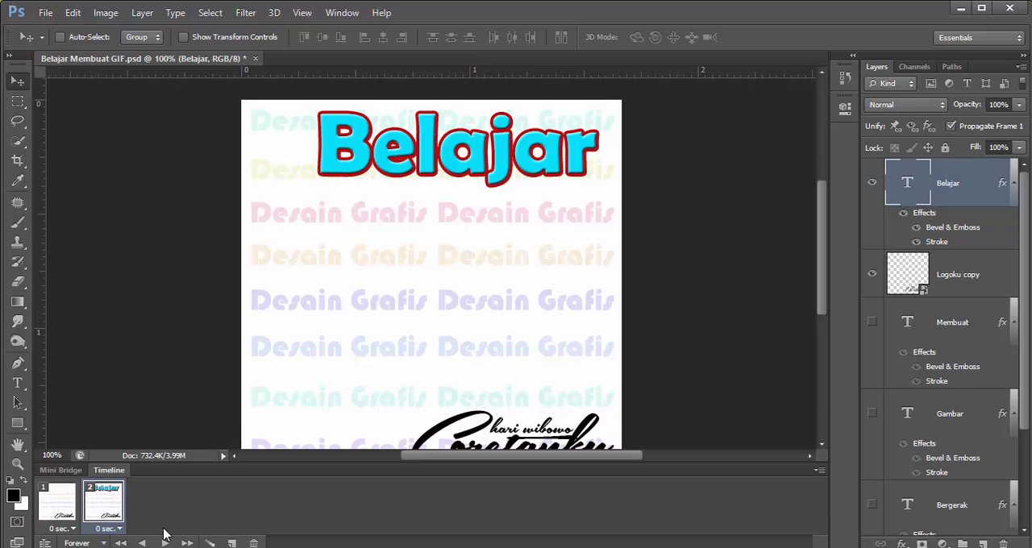
{"action": "left_click", "coordinate": [210, 543]}
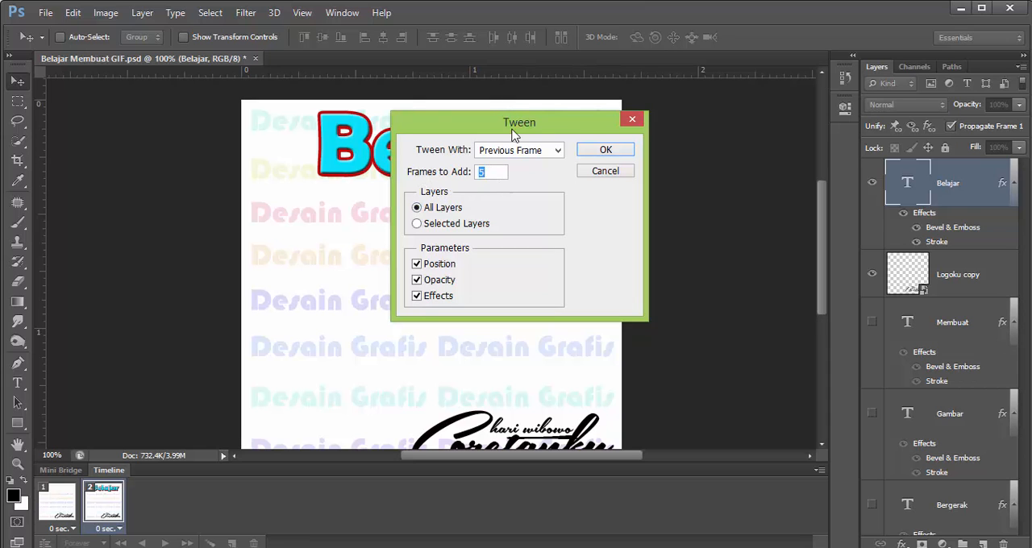
{"action": "left_click_drag", "start_coordinate": [518, 127], "coordinate": [487, 203]}
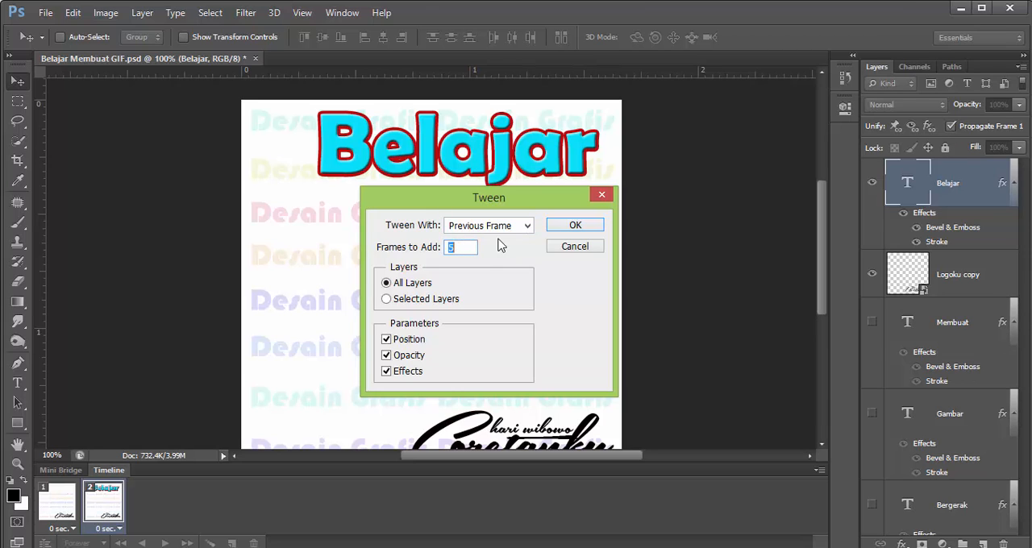
{"action": "type", "text": "5"}
{"action": "left_click", "coordinate": [574, 226]}
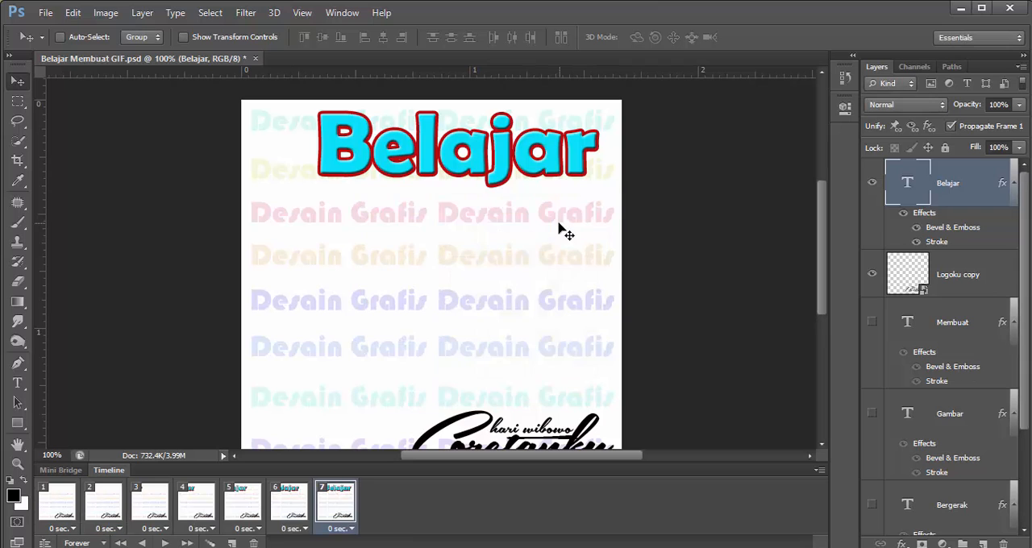
{"action": "left_click", "coordinate": [164, 543]}
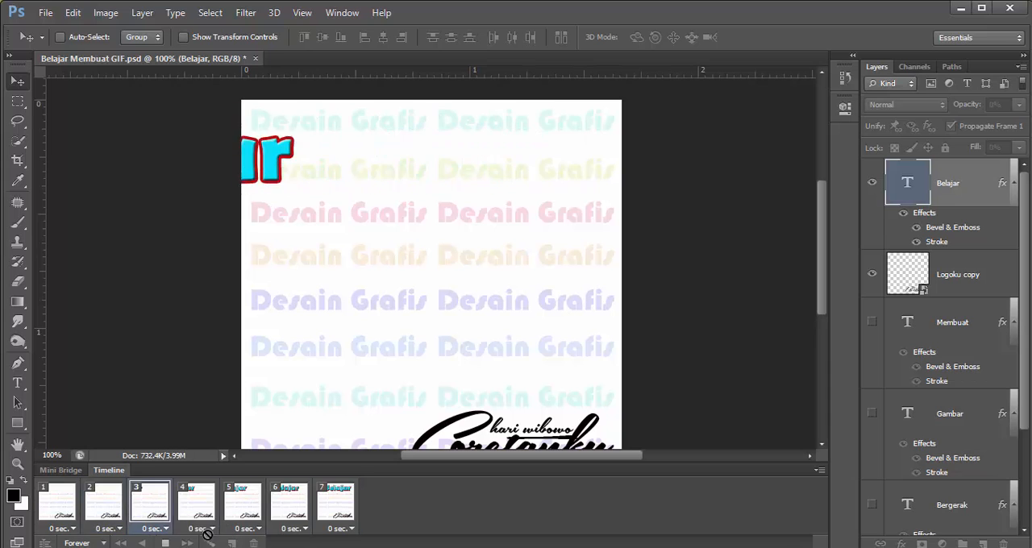
{"action": "left_click", "coordinate": [165, 542]}
Set the delay of each of frames 1 to 7 to 0.5 seconds and preview the animation
{"action": "left_click", "coordinate": [74, 528]}
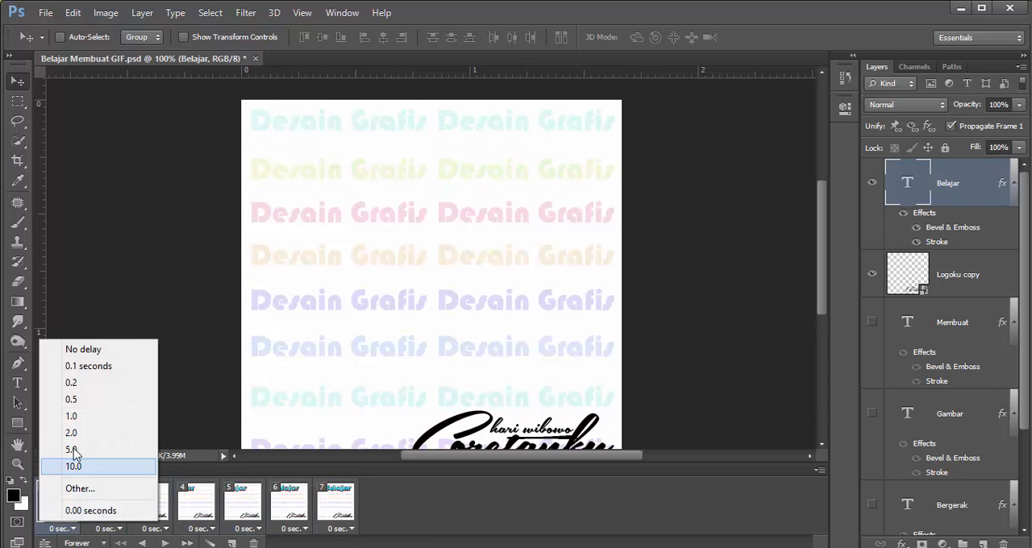
{"action": "left_click", "coordinate": [71, 399]}
{"action": "left_click", "coordinate": [109, 516]}
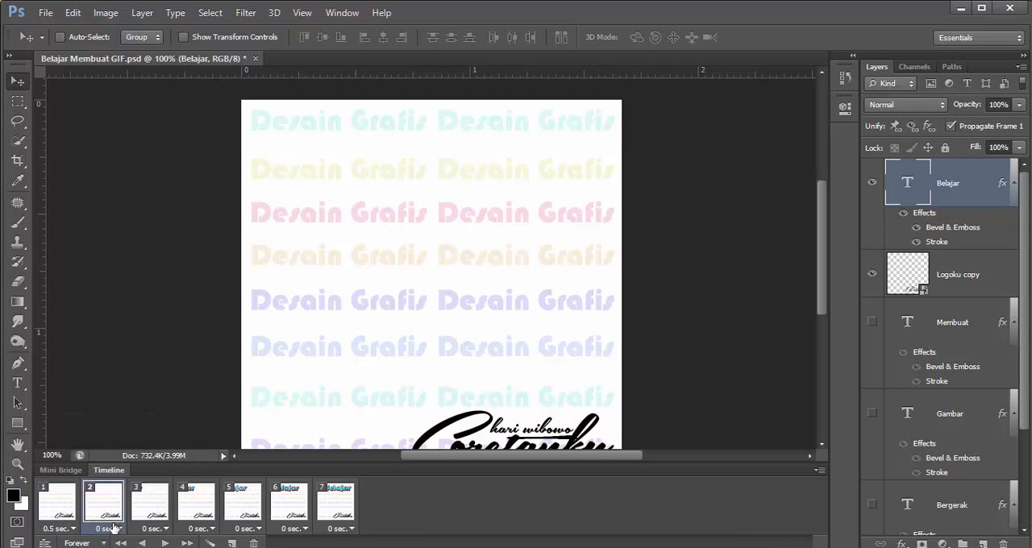
{"action": "left_click", "coordinate": [119, 528]}
{"action": "left_click", "coordinate": [117, 400]}
{"action": "left_click", "coordinate": [155, 516]}
{"action": "left_click", "coordinate": [165, 528]}
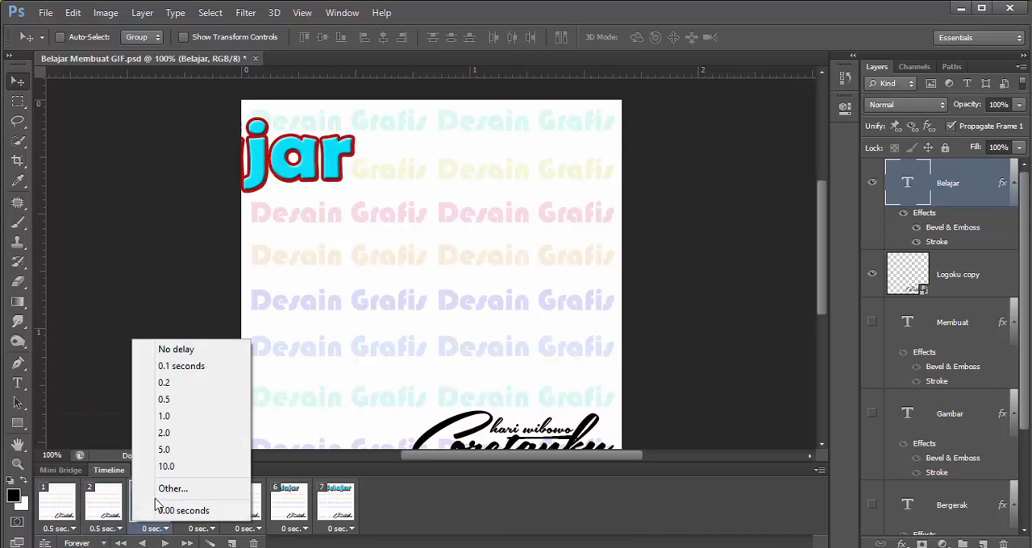
{"action": "left_click", "coordinate": [165, 400]}
{"action": "left_click", "coordinate": [201, 529]}
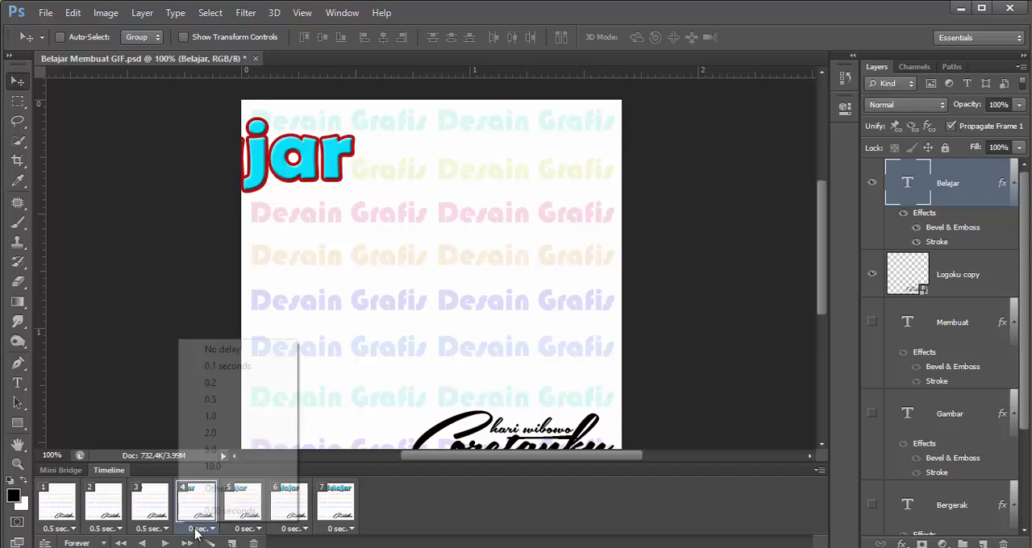
{"action": "left_click", "coordinate": [207, 400]}
{"action": "left_click", "coordinate": [253, 529]}
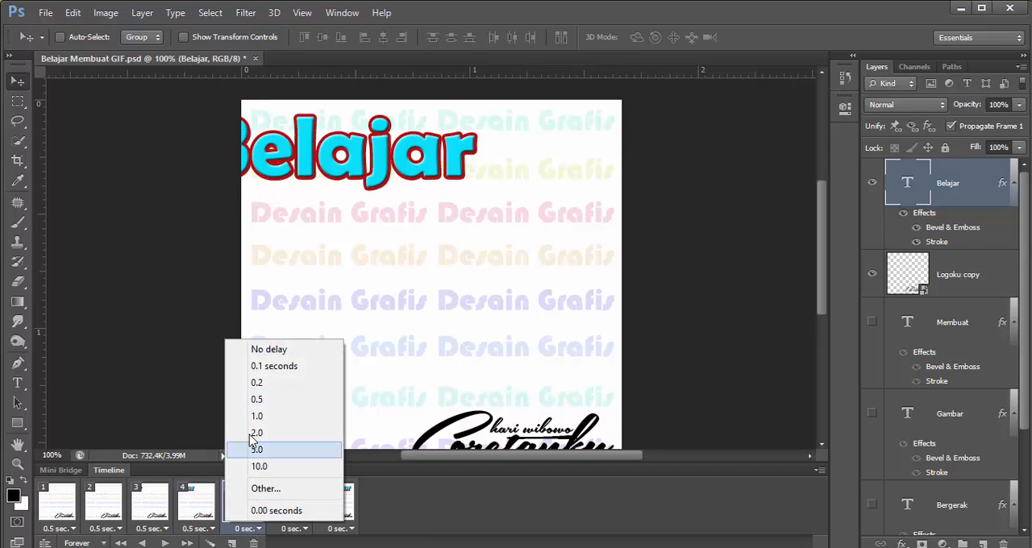
{"action": "left_click", "coordinate": [257, 400]}
{"action": "left_click", "coordinate": [293, 528]}
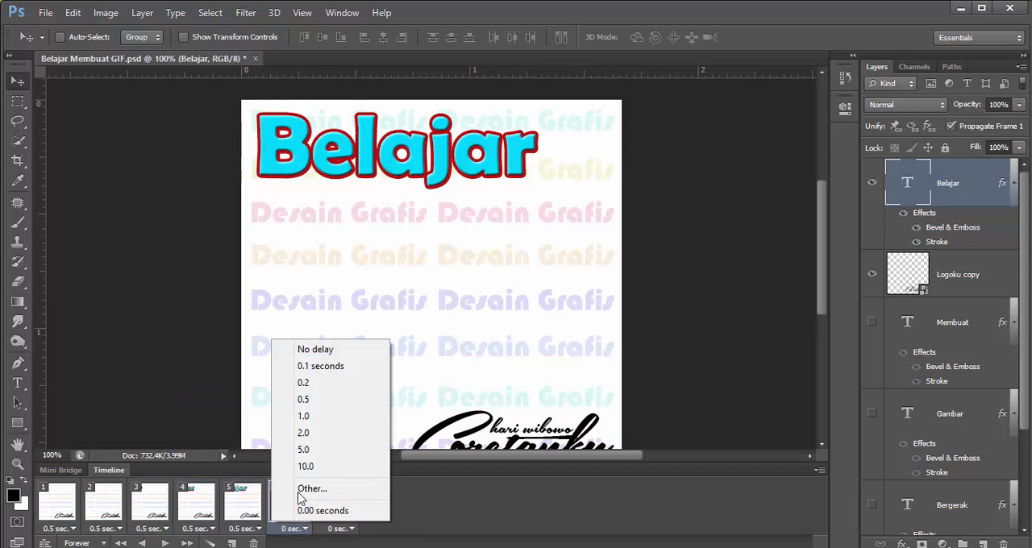
{"action": "left_click", "coordinate": [303, 400]}
{"action": "left_click", "coordinate": [340, 529]}
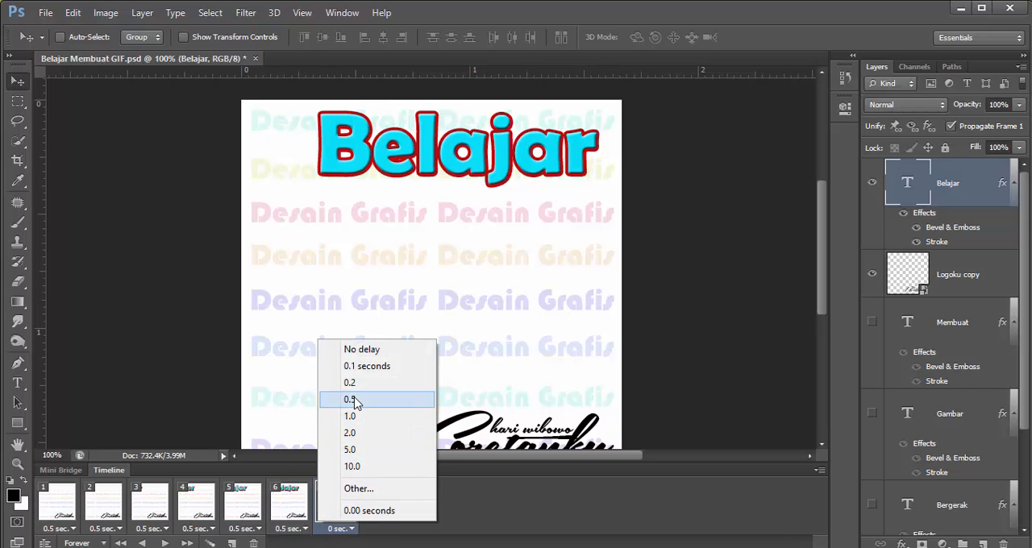
{"action": "left_click", "coordinate": [352, 400]}
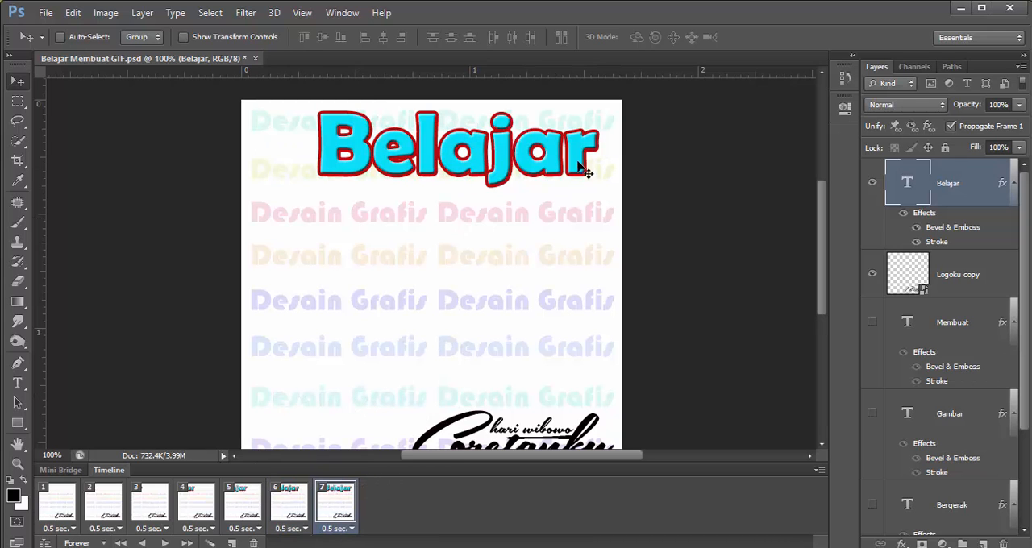
{"action": "left_click", "coordinate": [164, 543]}
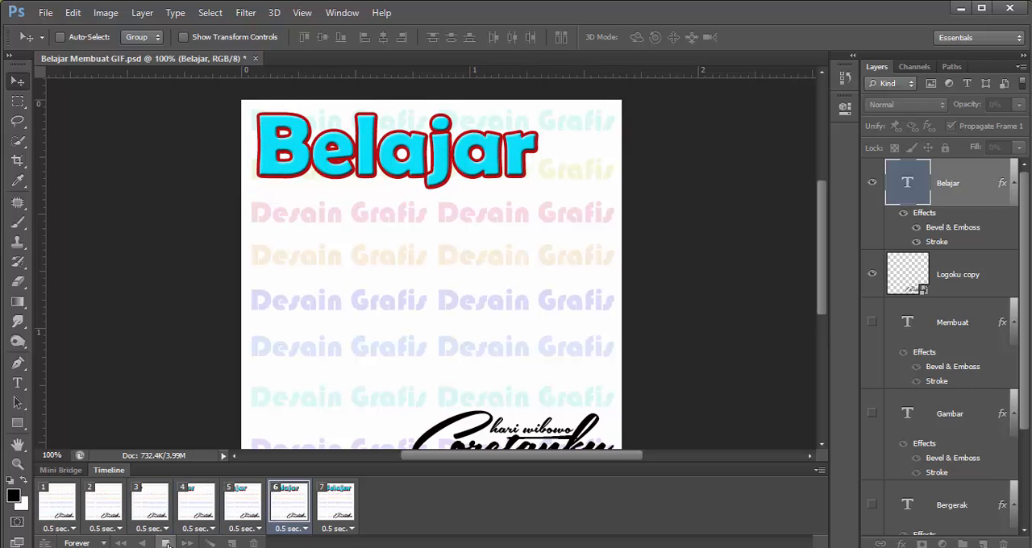
{"action": "left_click", "coordinate": [165, 543]}
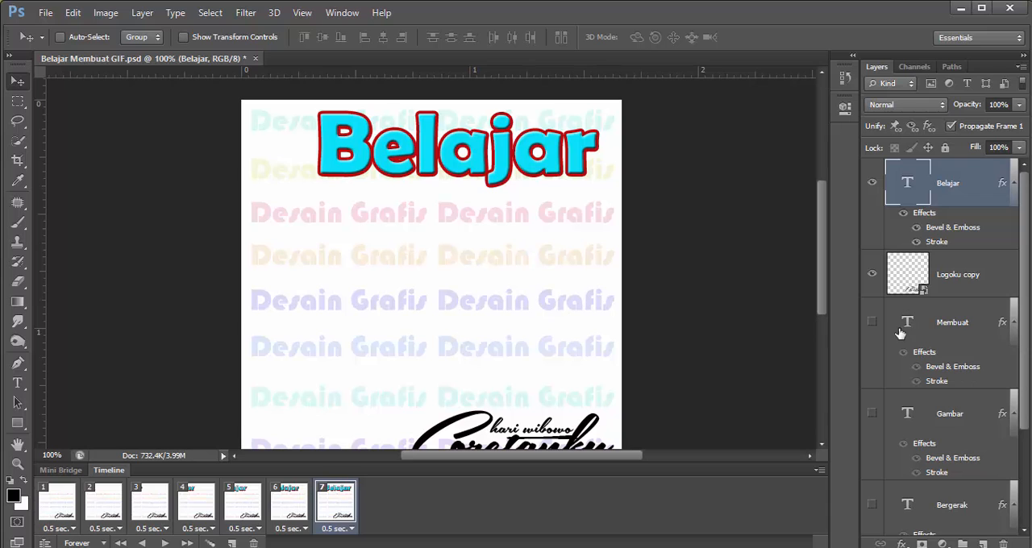
Show the Membuat text layer in frame 7 and duplicate that frame
{"action": "left_click", "coordinate": [872, 323]}
{"action": "left_click", "coordinate": [935, 326]}
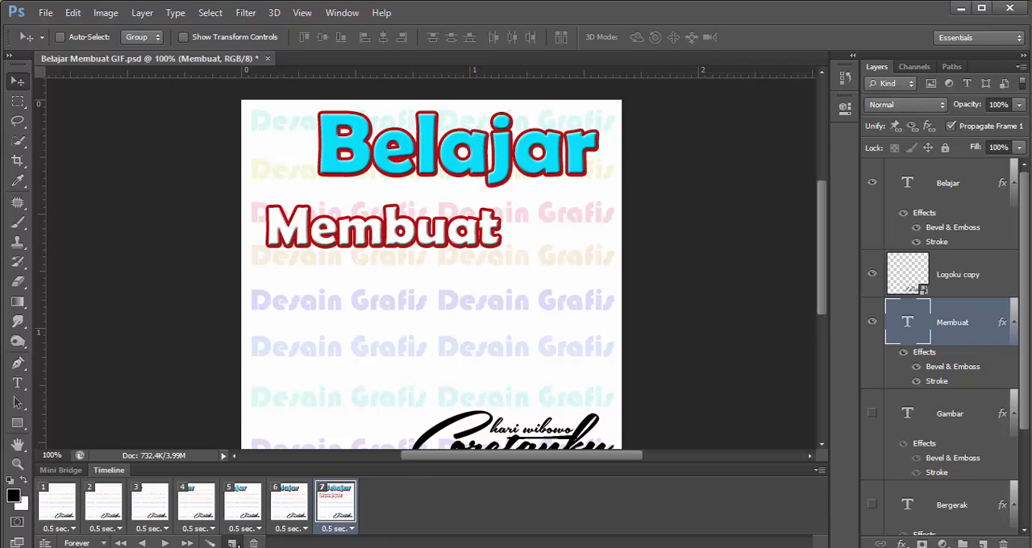
{"action": "left_click", "coordinate": [232, 543]}
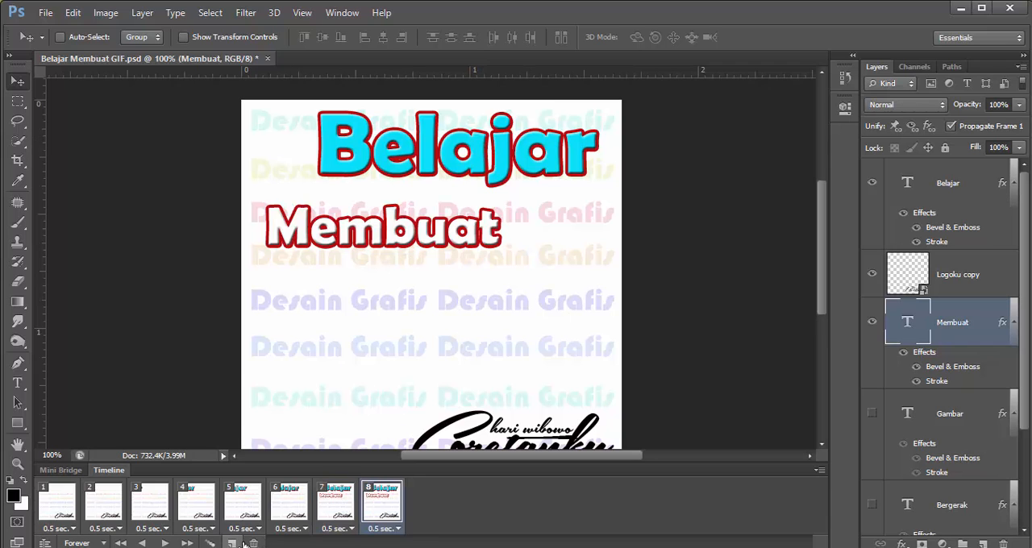
In frame 7, move the Membuat text off the canvas beyond its right edge
{"action": "left_click", "coordinate": [340, 510]}
{"action": "left_click", "coordinate": [382, 507]}
{"action": "left_click", "coordinate": [344, 511]}
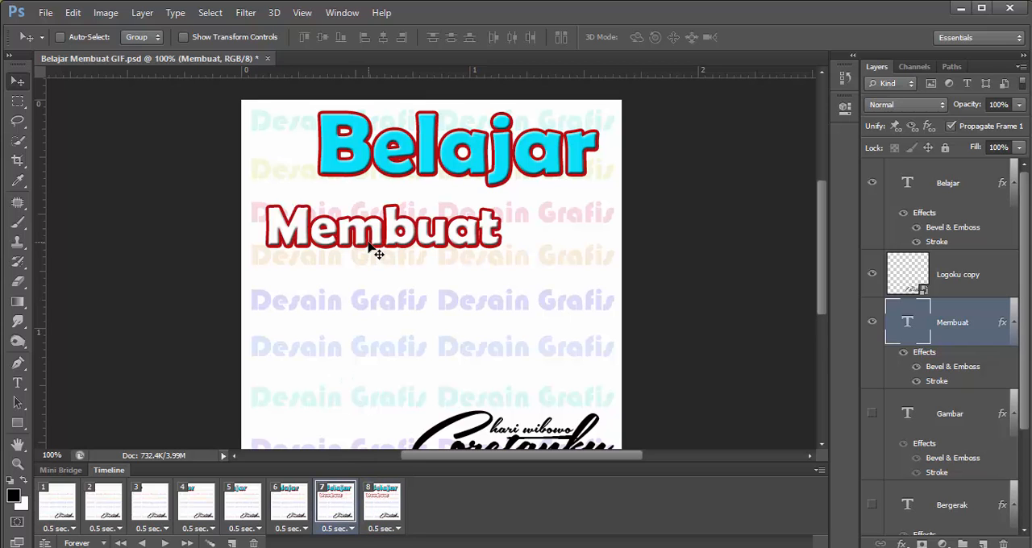
{"action": "left_click_drag", "start_coordinate": [369, 245], "coordinate": [744, 140]}
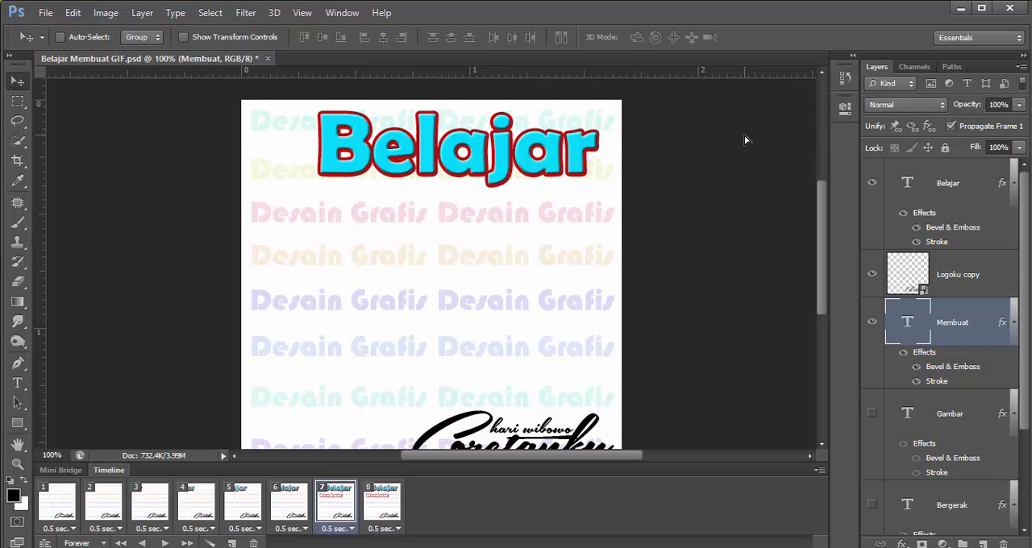
Tween frame 8 with the previous frame by adding 5 frames for all layers, and preview the animation
{"action": "left_click", "coordinate": [387, 500]}
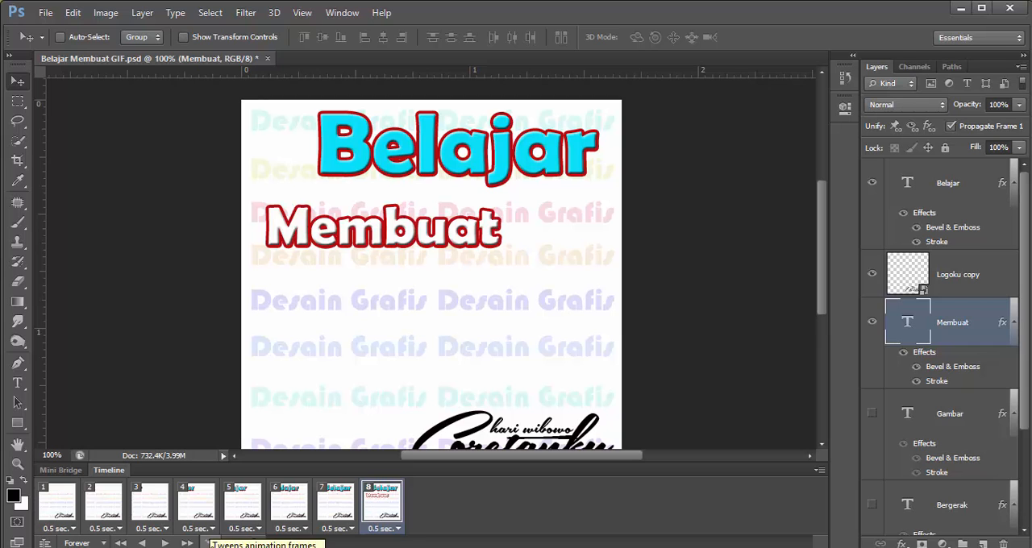
{"action": "left_click", "coordinate": [209, 543]}
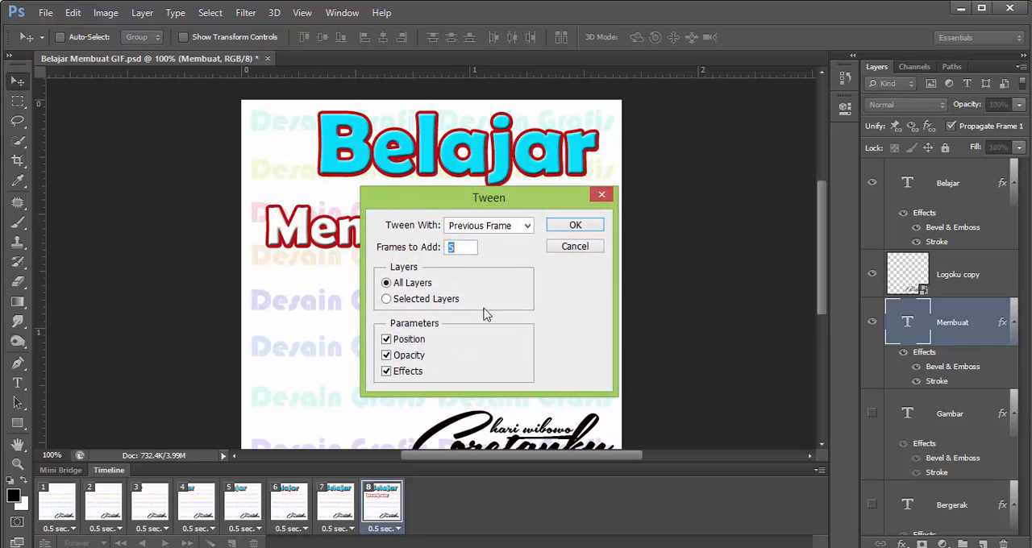
{"action": "left_click", "coordinate": [575, 225]}
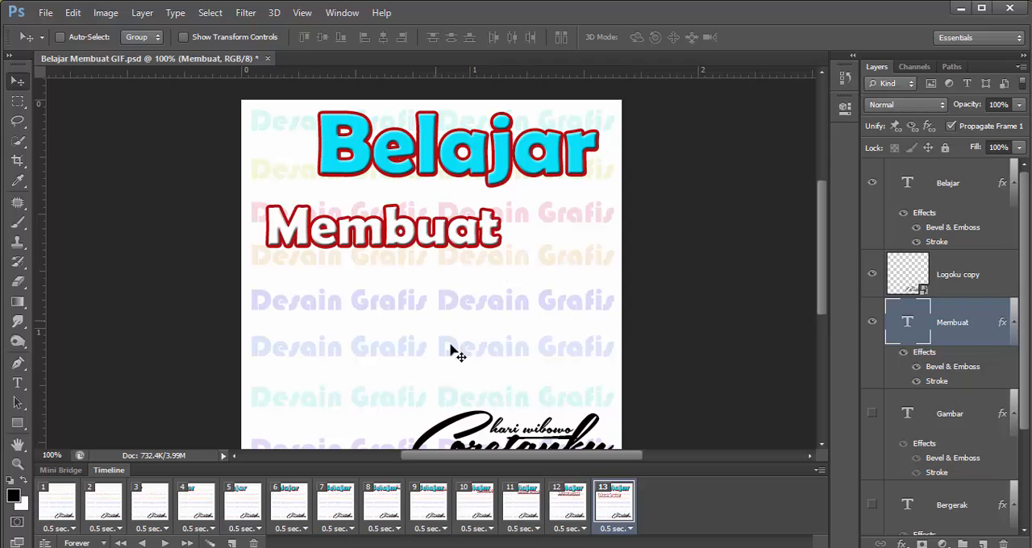
{"action": "left_click", "coordinate": [165, 544]}
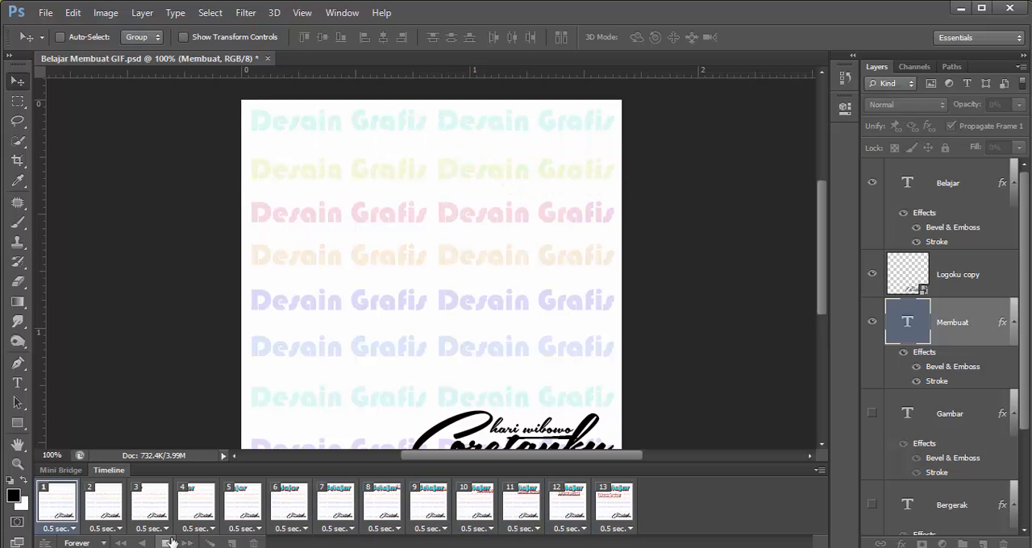
{"action": "left_click", "coordinate": [164, 543]}
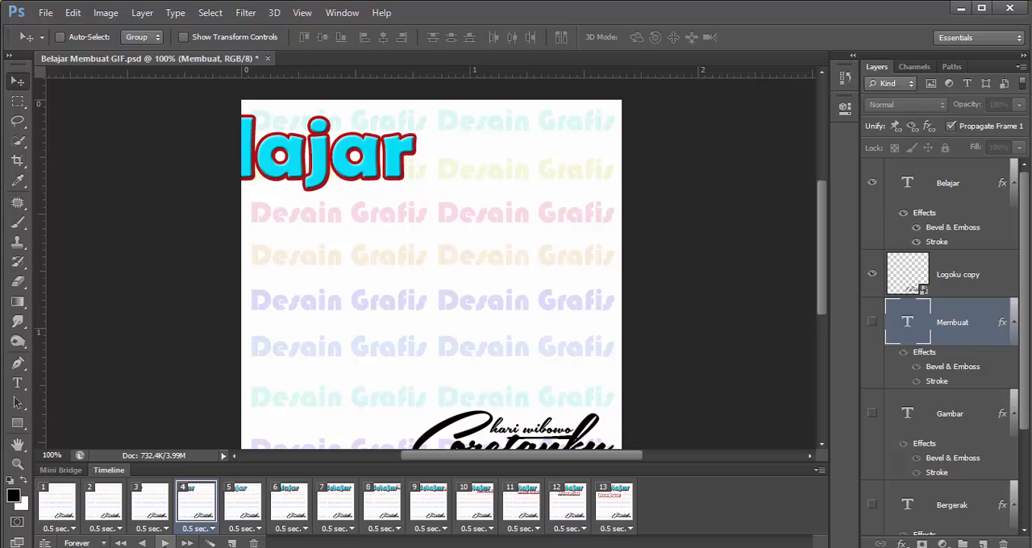
Show the Gambar text layer in frame 13 and duplicate that frame
{"action": "left_click", "coordinate": [614, 506]}
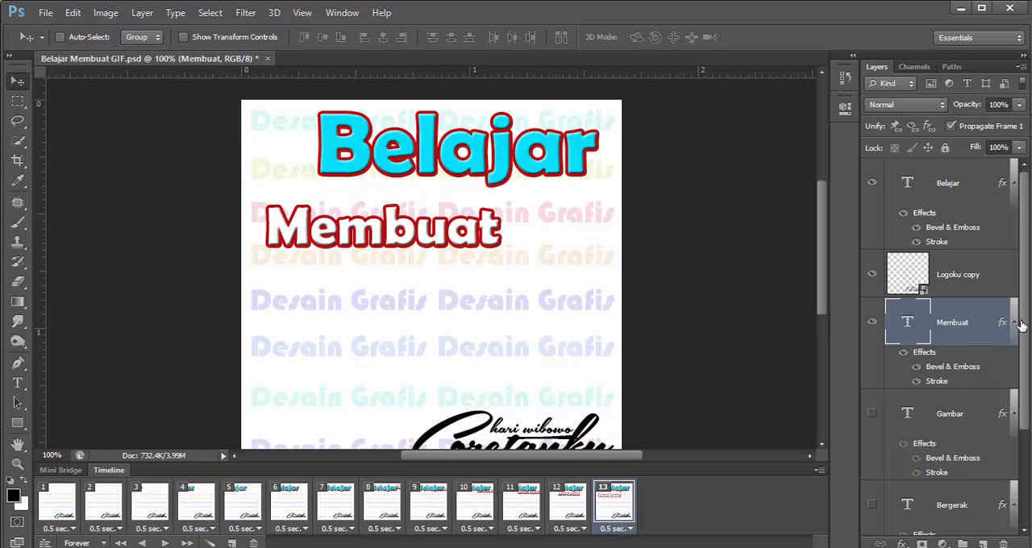
{"action": "scroll", "coordinate": [968, 346], "scroll_direction": "down", "scroll_amount": 3}
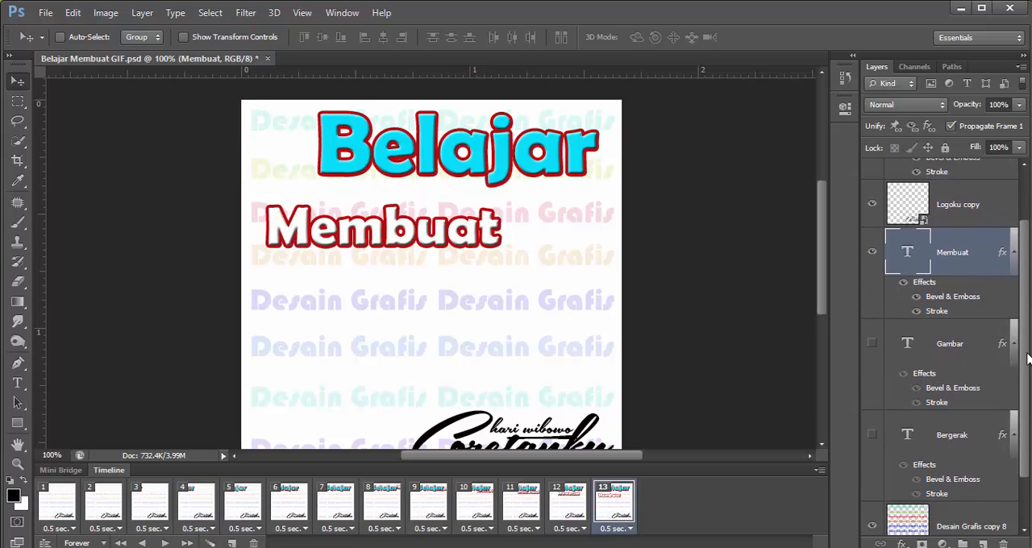
{"action": "left_click", "coordinate": [873, 335]}
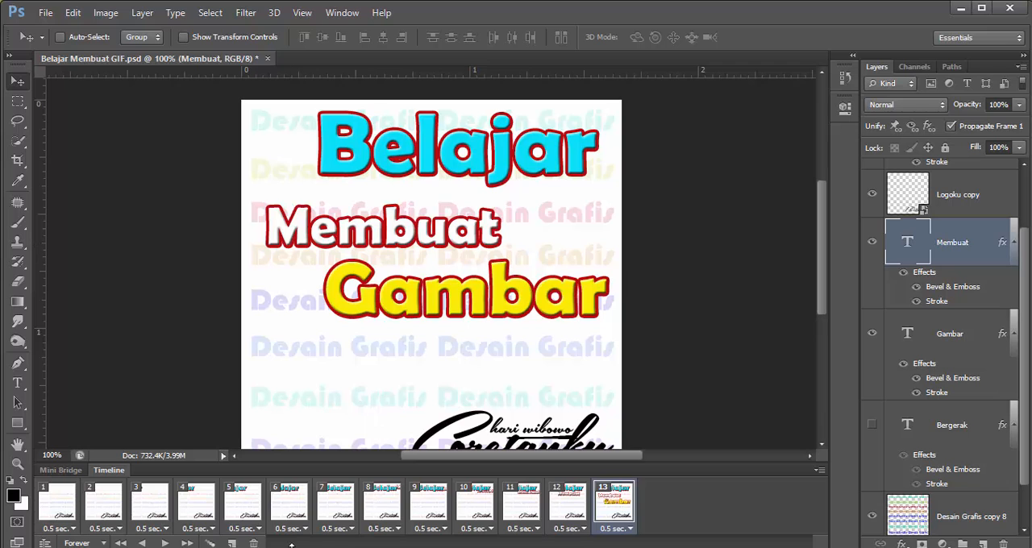
{"action": "left_click", "coordinate": [232, 543]}
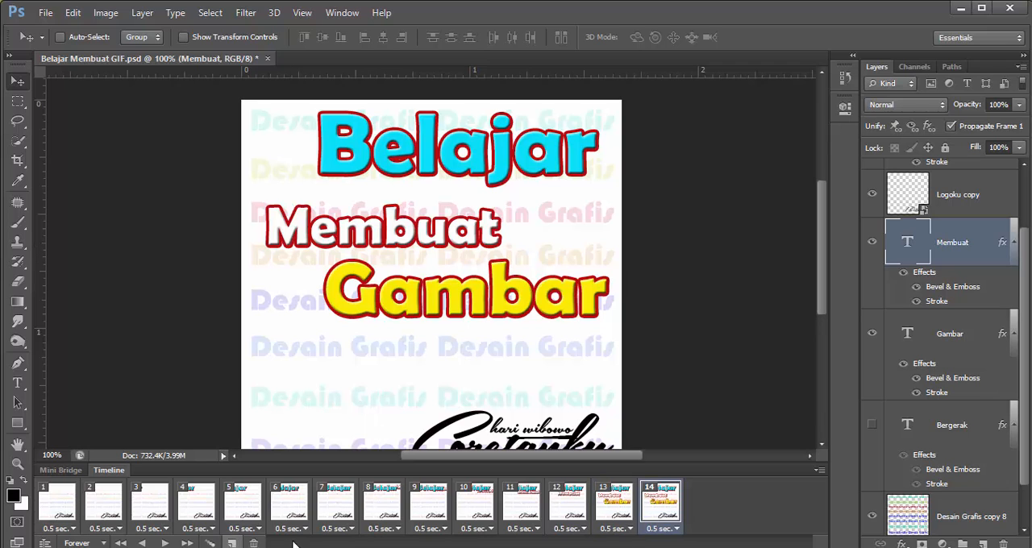
{"action": "left_click", "coordinate": [619, 515]}
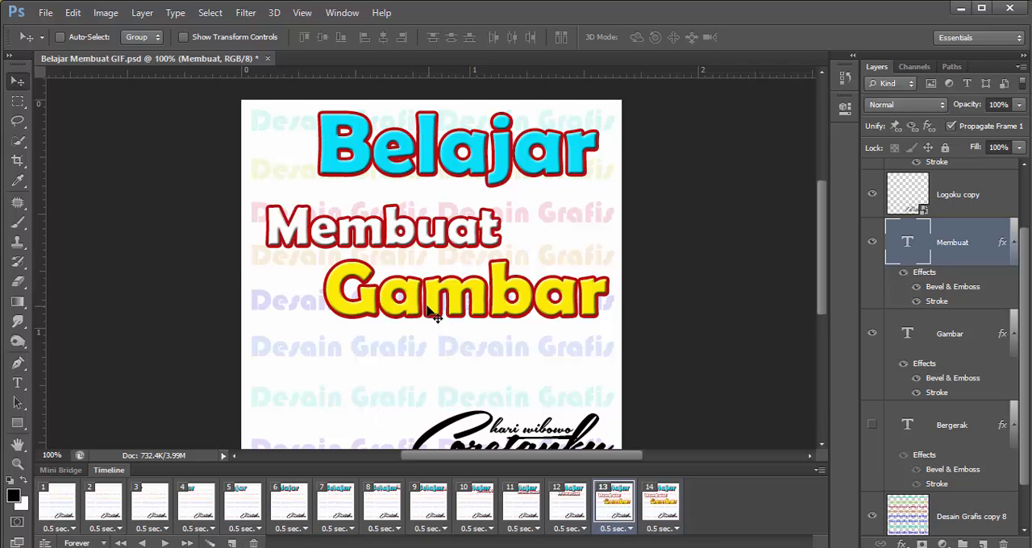
{"action": "left_click_drag", "start_coordinate": [418, 312], "coordinate": [328, 334]}
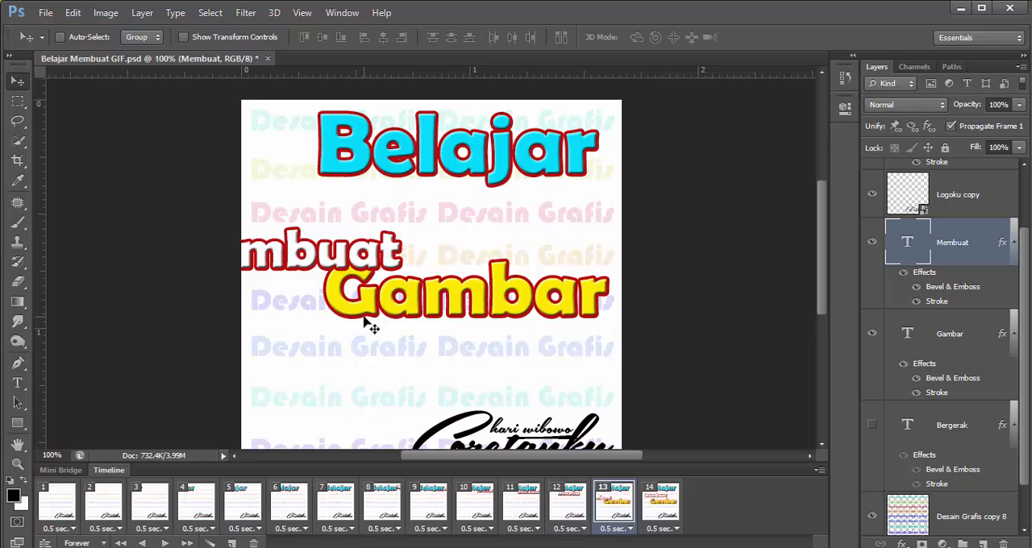
{"action": "key", "text": "ctrl+z"}
{"action": "key", "text": "ctrl+alt+z"}
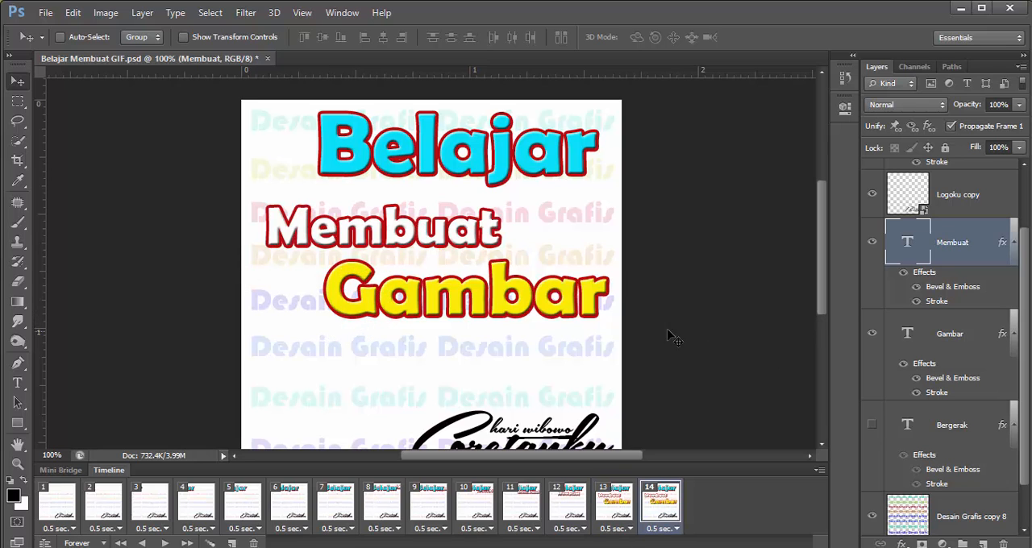
Select the Gambar layer and, in frame 13, move its text off the canvas beyond the left edge
{"action": "right_click", "coordinate": [536, 305]}
{"action": "left_click", "coordinate": [553, 315]}
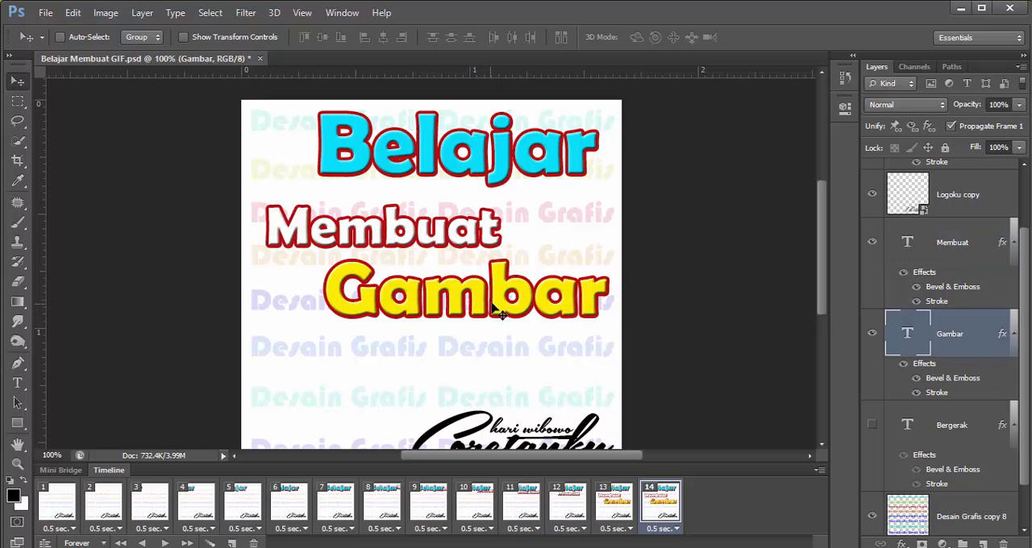
{"action": "left_click", "coordinate": [595, 516]}
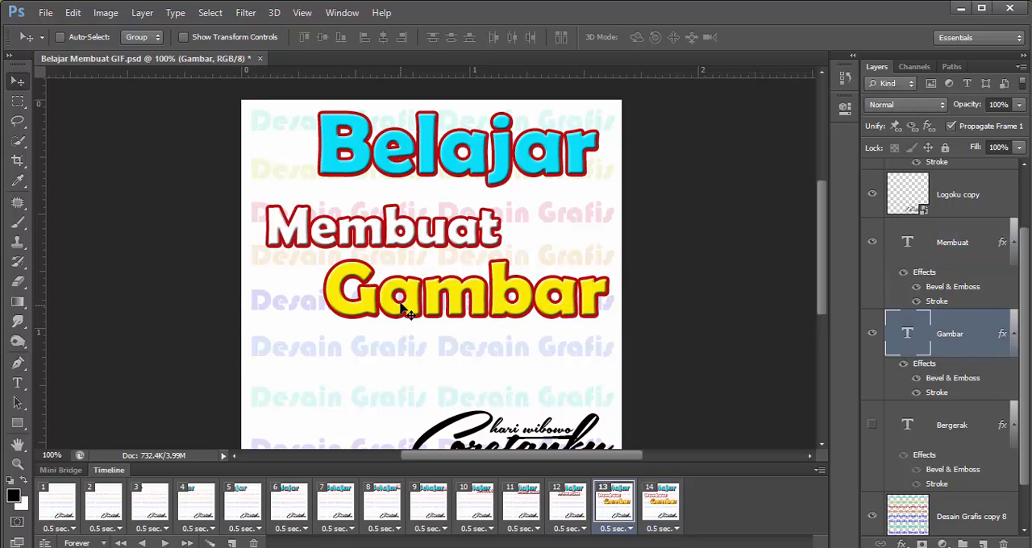
{"action": "left_click_drag", "start_coordinate": [401, 316], "coordinate": [63, 337]}
Tween frame 14 with the previous frame by adding 5 frames for all layers
{"action": "left_click", "coordinate": [671, 516]}
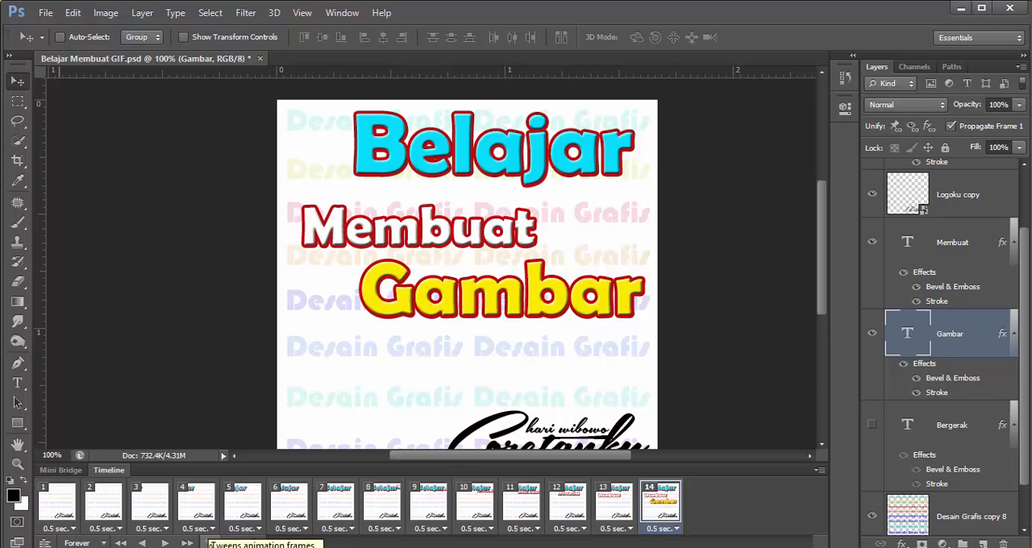
{"action": "left_click", "coordinate": [210, 544]}
{"action": "left_click", "coordinate": [574, 229]}
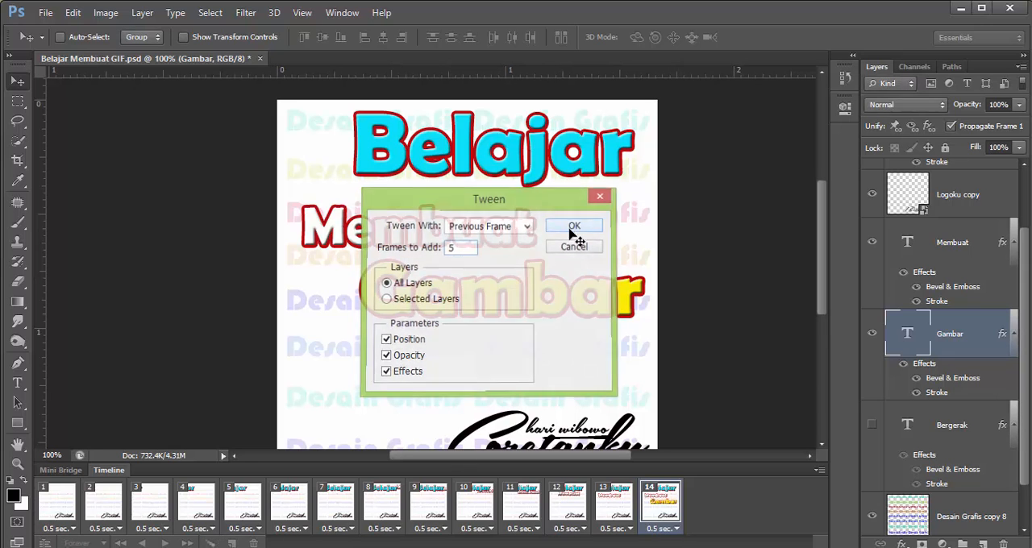
Show the Bergerak text layer in frame 19 and duplicate that frame
{"action": "left_click_drag", "start_coordinate": [1026, 278], "coordinate": [1025, 356]}
{"action": "left_click", "coordinate": [955, 376]}
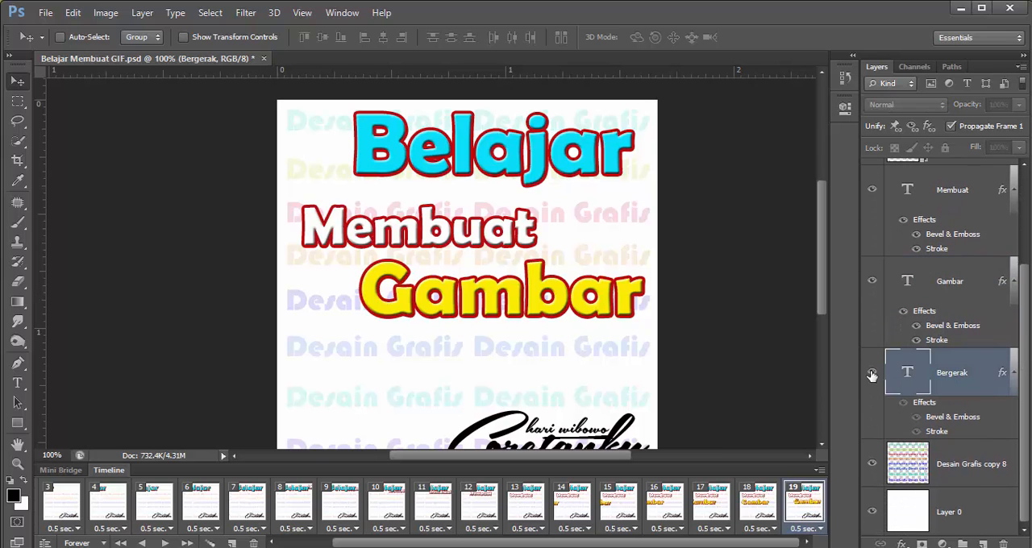
{"action": "left_click", "coordinate": [872, 373]}
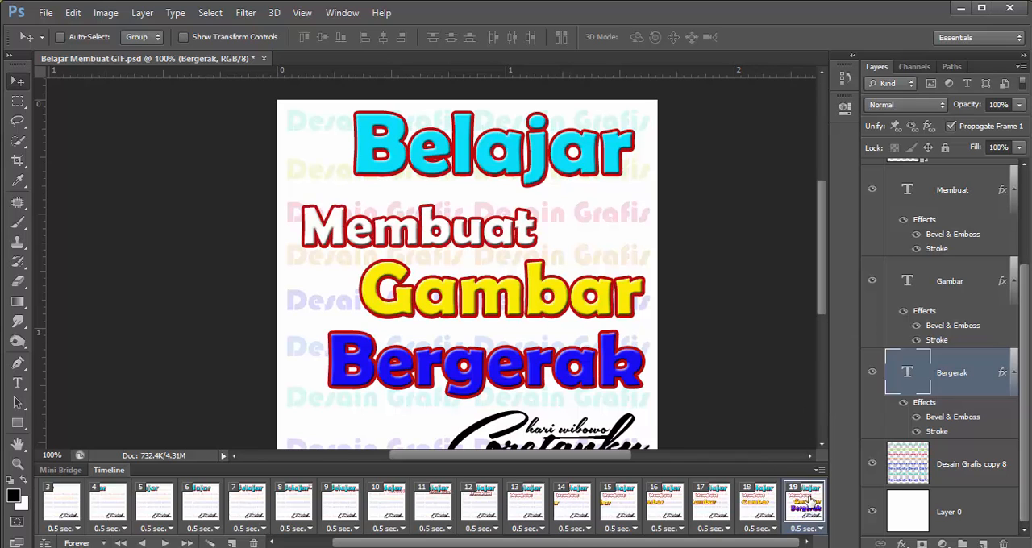
{"action": "left_click", "coordinate": [232, 543]}
In frame 19, move the Bergerak text off the canvas below its bottom edge
{"action": "left_click", "coordinate": [753, 502]}
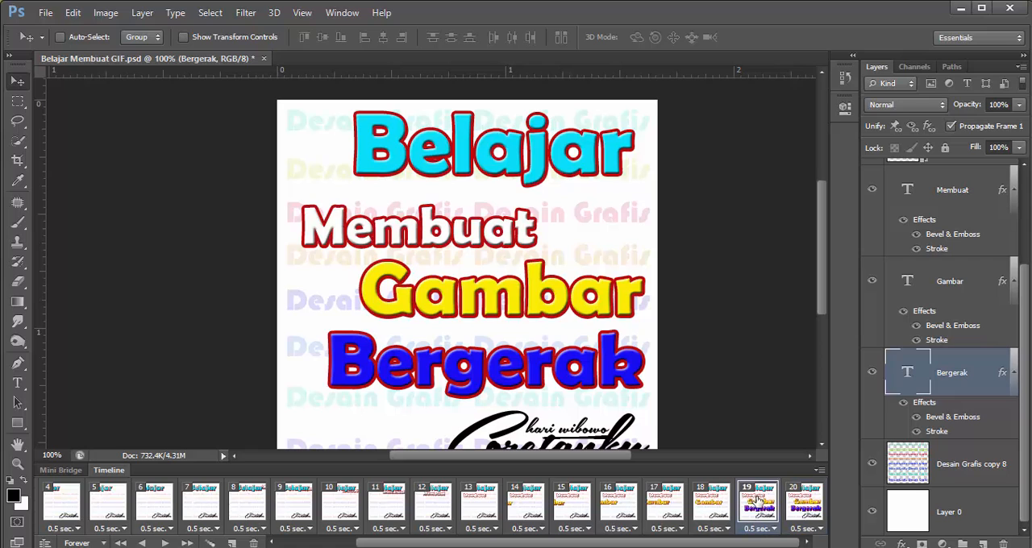
{"action": "left_click", "coordinate": [796, 504]}
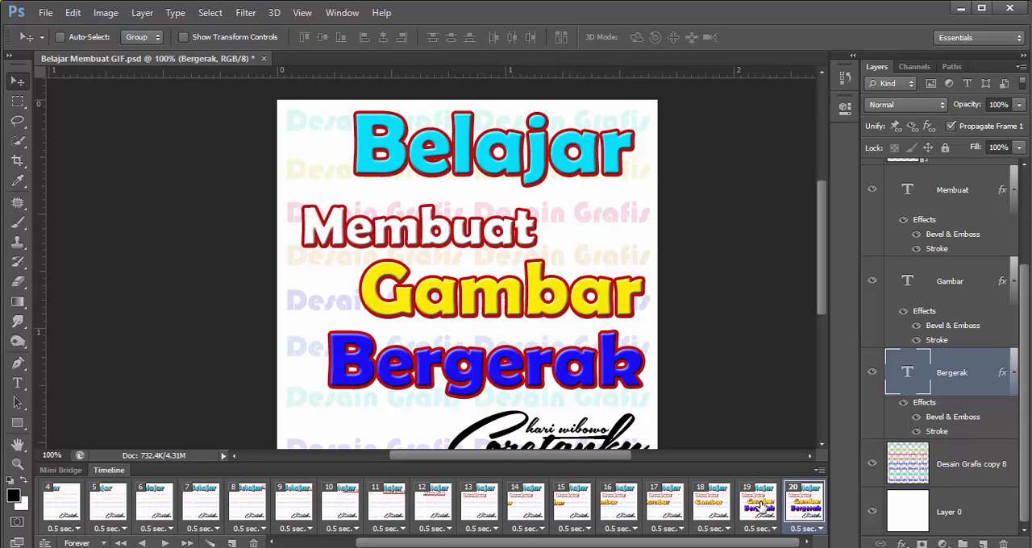
{"action": "left_click", "coordinate": [756, 509]}
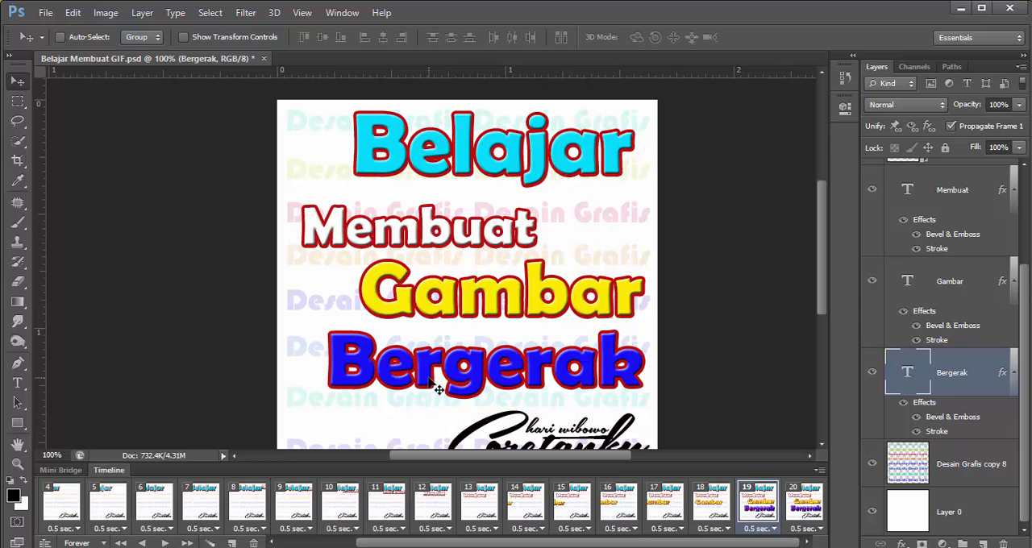
{"action": "left_click_drag", "start_coordinate": [823, 248], "coordinate": [830, 299]}
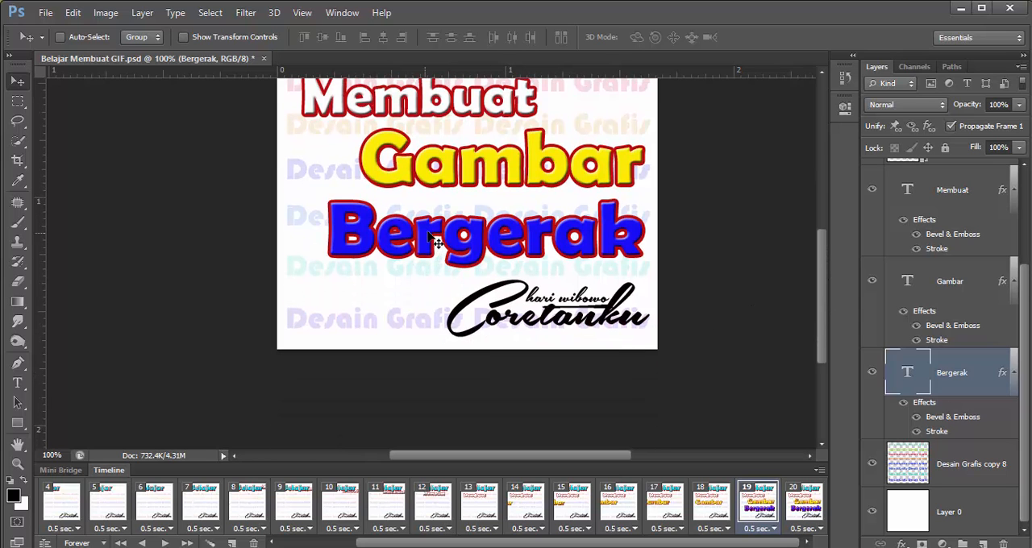
{"action": "left_click_drag", "start_coordinate": [457, 246], "coordinate": [442, 400]}
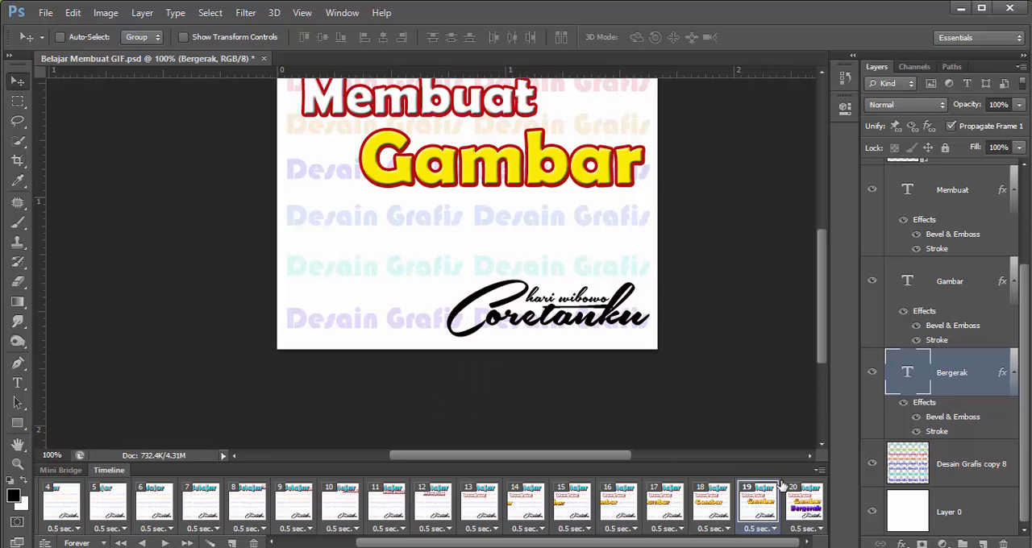
Tween frame 20 with the previous frame by adding 5 frames for all layers
{"action": "left_click", "coordinate": [804, 506]}
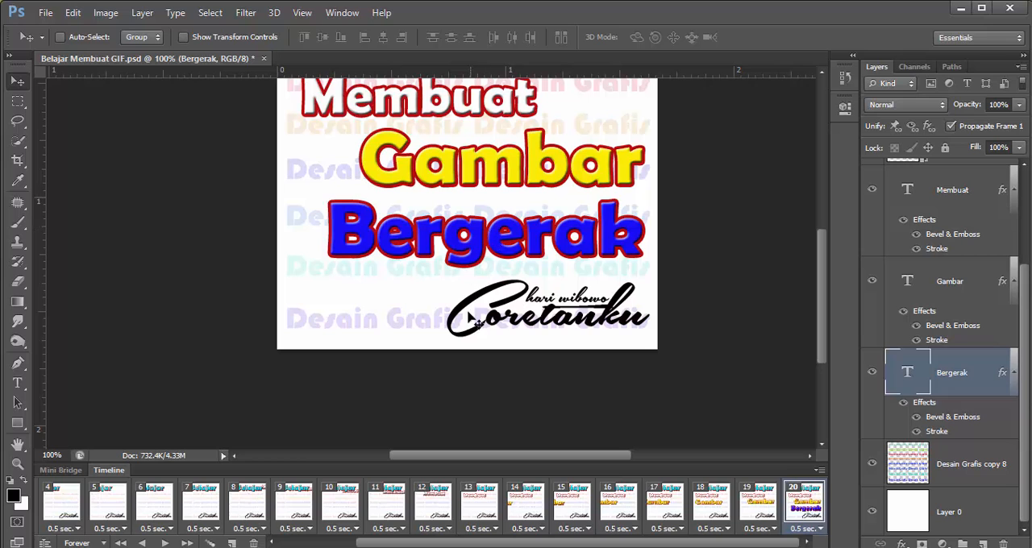
{"action": "left_click", "coordinate": [211, 544]}
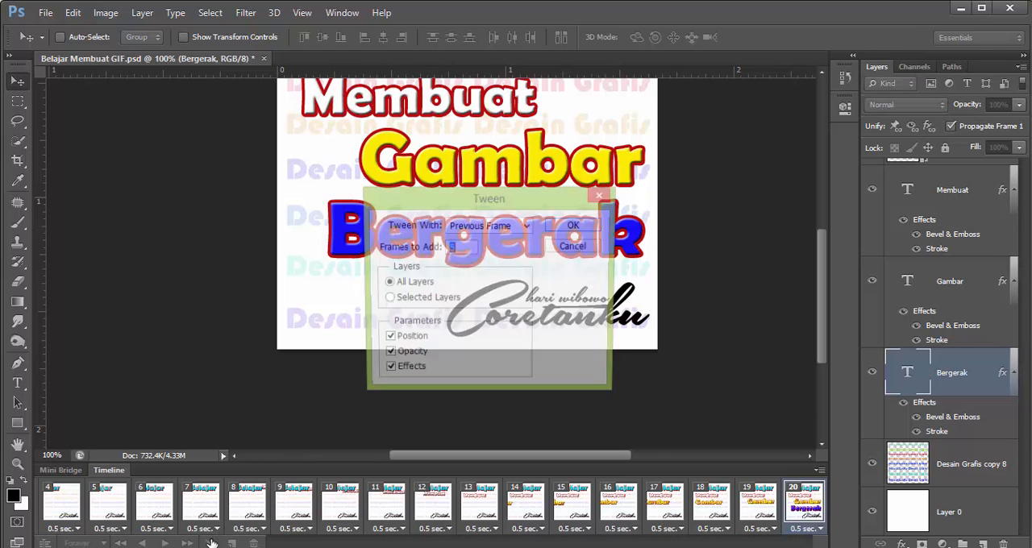
{"action": "left_click", "coordinate": [575, 227]}
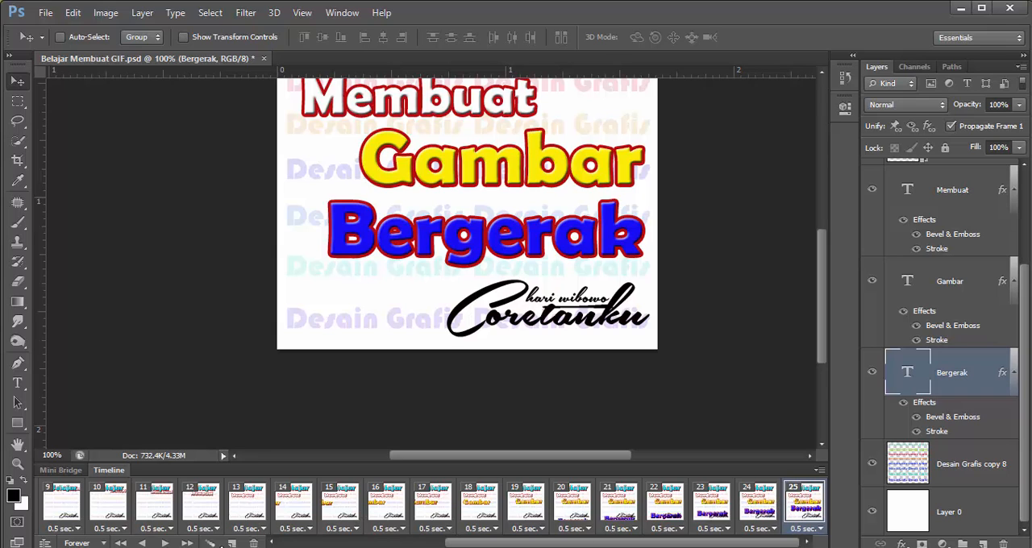
Play the animation on the canvas with the whole artwork in view, and stop it after checking the text movement
{"action": "left_click", "coordinate": [165, 543]}
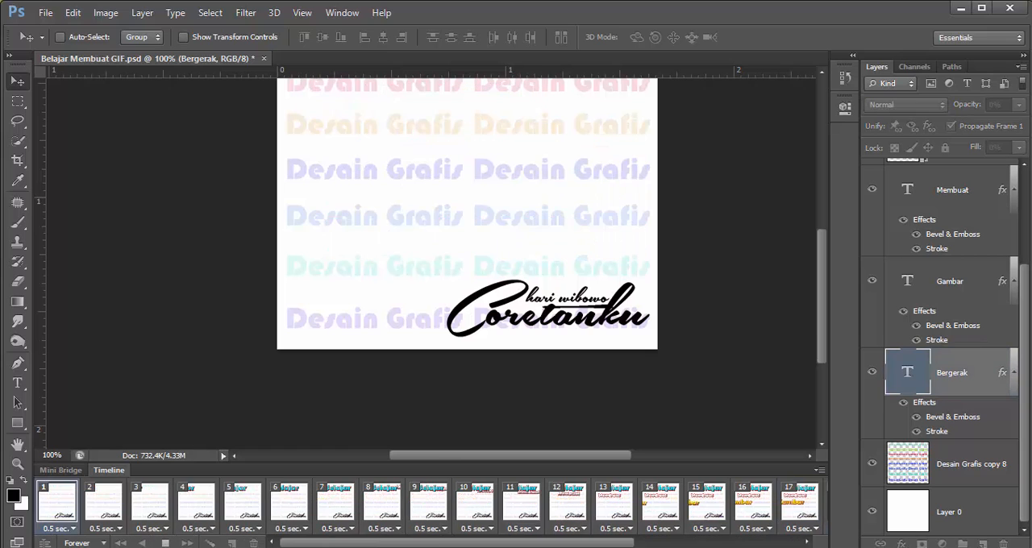
{"action": "left_click_drag", "start_coordinate": [824, 324], "coordinate": [833, 291]}
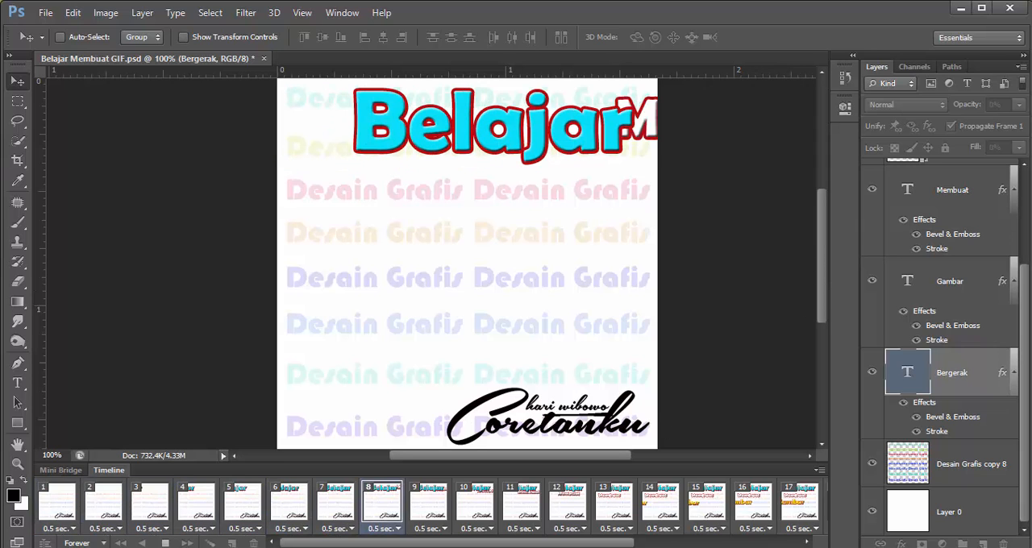
{"action": "left_click", "coordinate": [162, 544]}
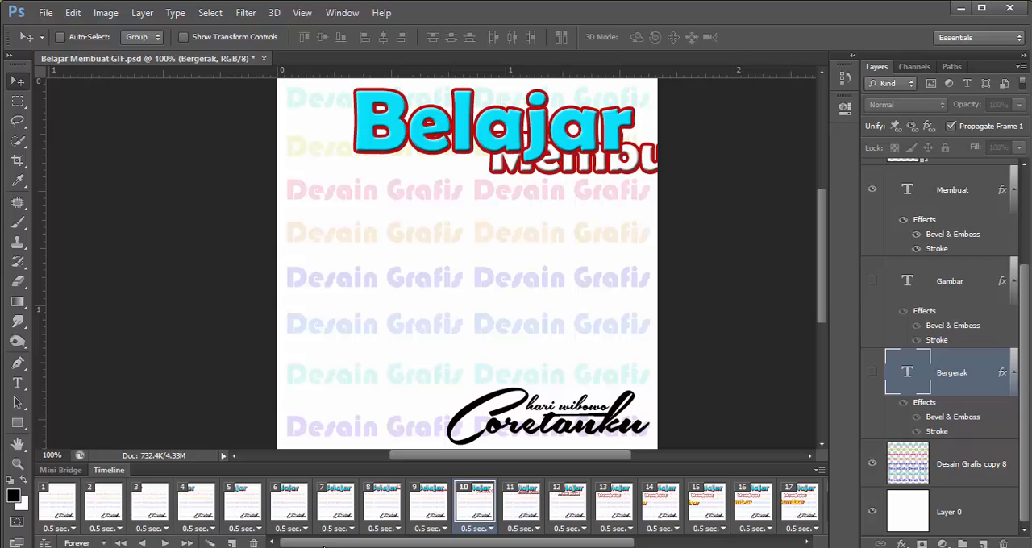
Set the animation's looping to Forever and the delay of frame 25 to 2.0 seconds
{"action": "left_click_drag", "start_coordinate": [323, 546], "coordinate": [428, 546]}
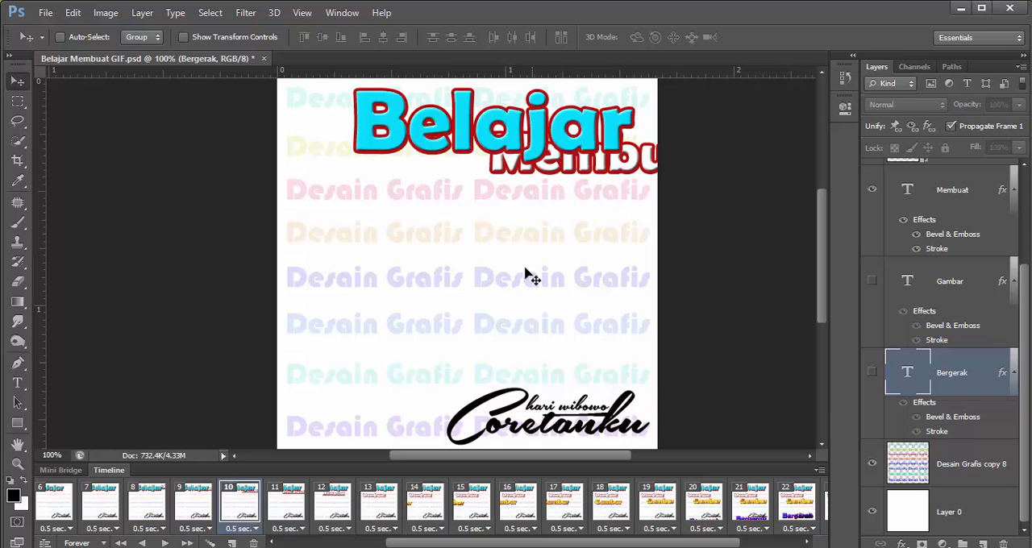
{"action": "left_click", "coordinate": [85, 545]}
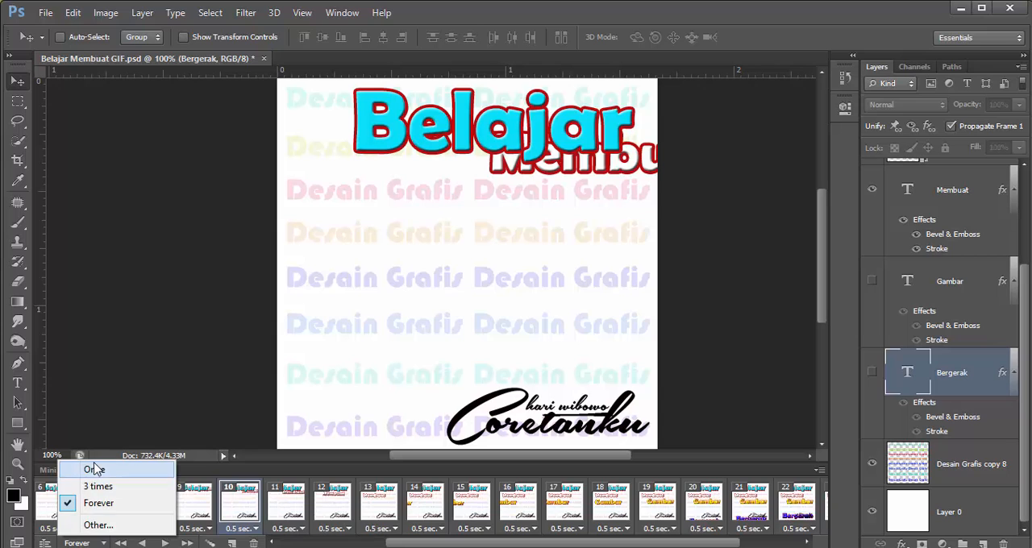
{"action": "left_click", "coordinate": [115, 504]}
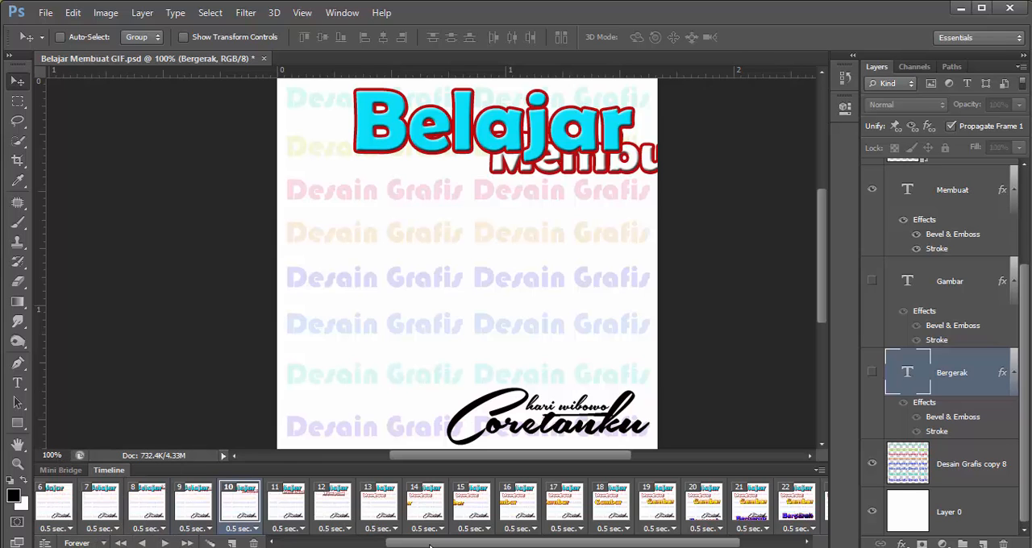
{"action": "left_click_drag", "start_coordinate": [430, 546], "coordinate": [498, 546]}
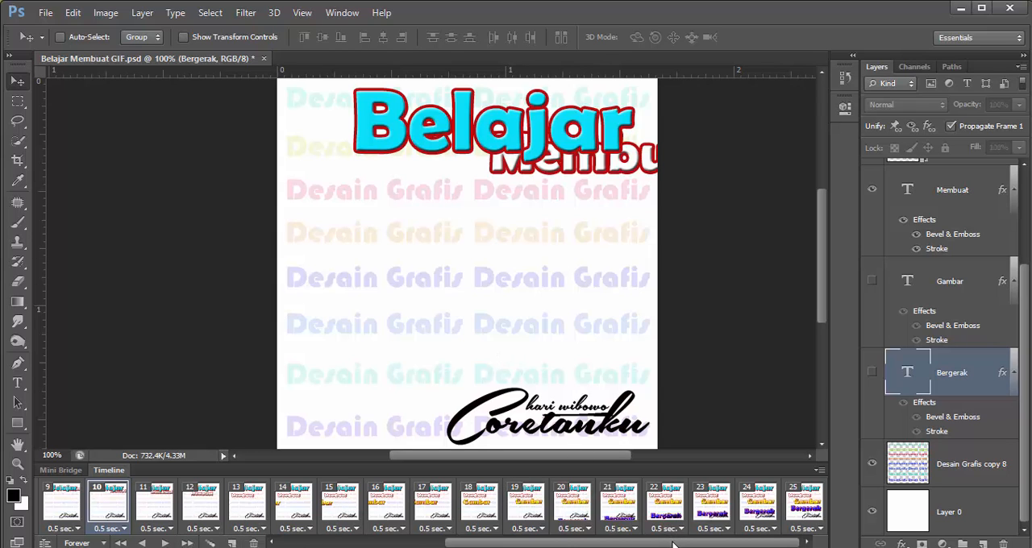
{"action": "left_click", "coordinate": [805, 528]}
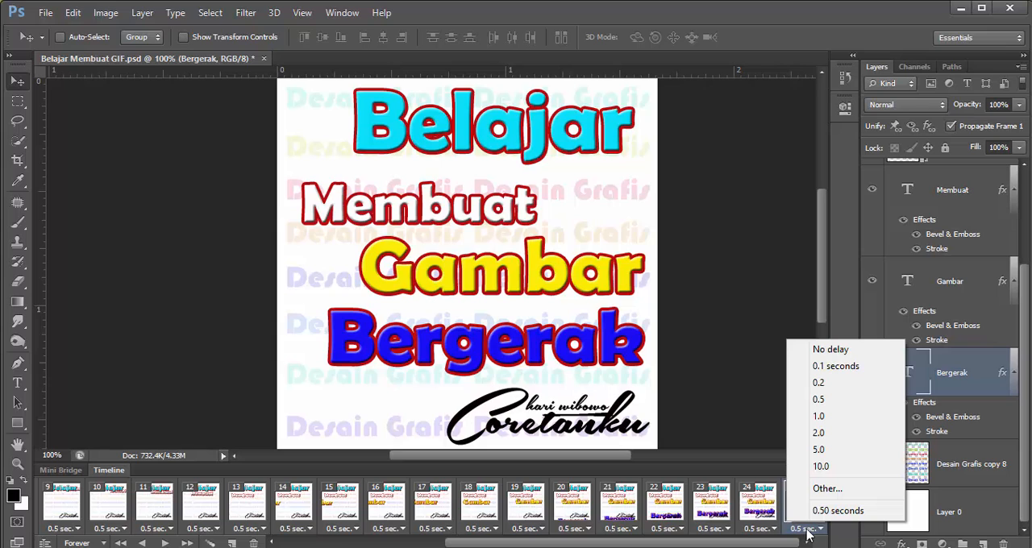
{"action": "left_click", "coordinate": [818, 434]}
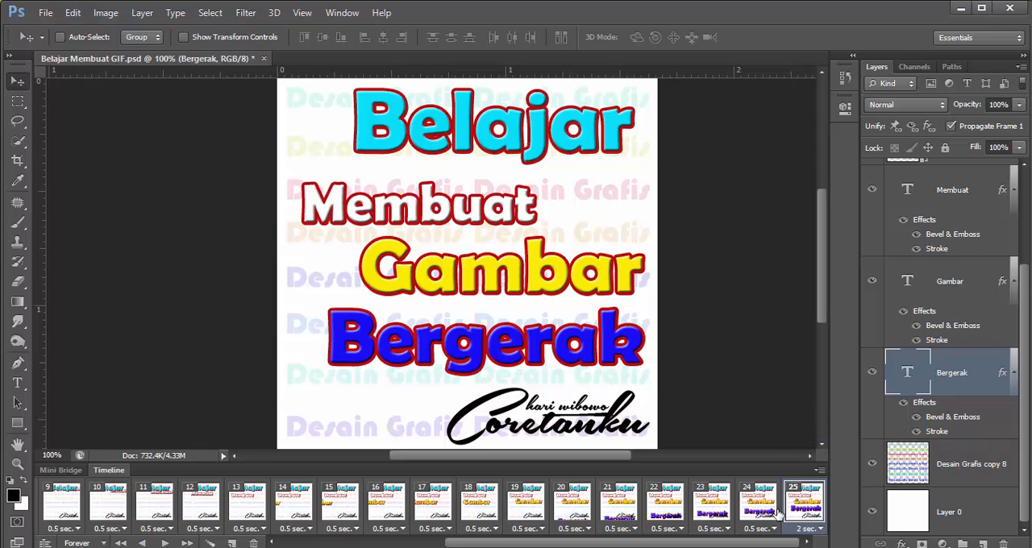
Play the animation again to check the timing of the last frame, and stop the playback
{"action": "left_click", "coordinate": [165, 543]}
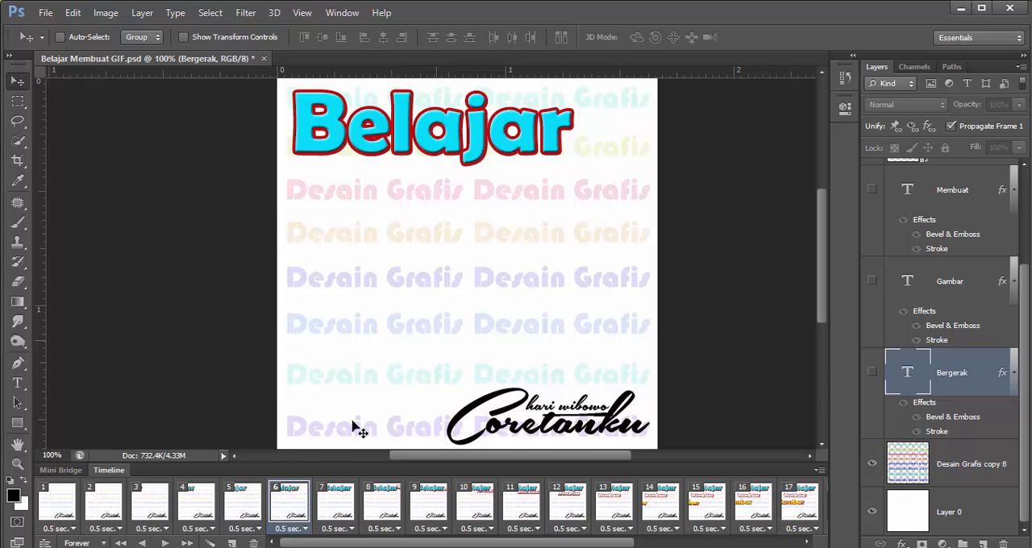
{"action": "left_click", "coordinate": [164, 542]}
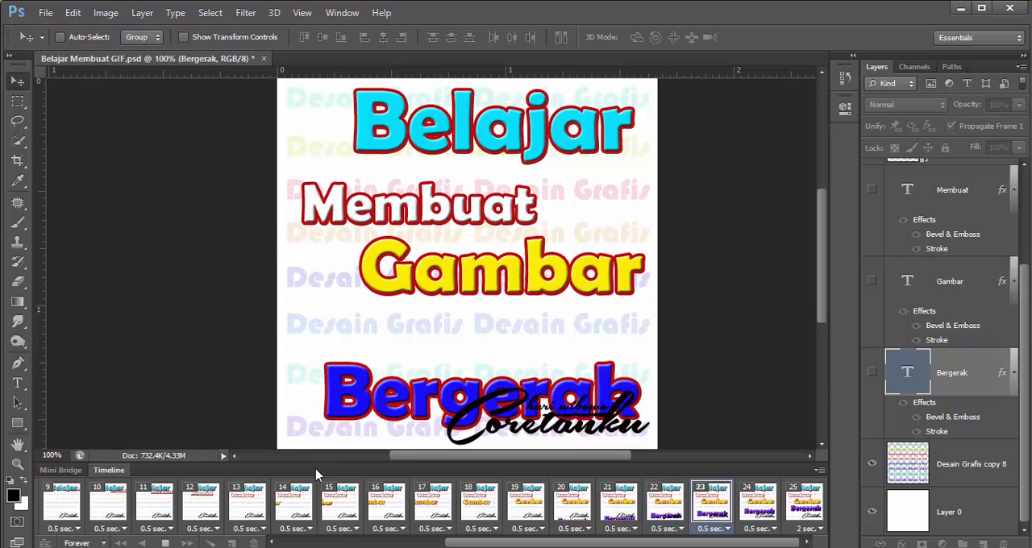
{"action": "left_click", "coordinate": [167, 544]}
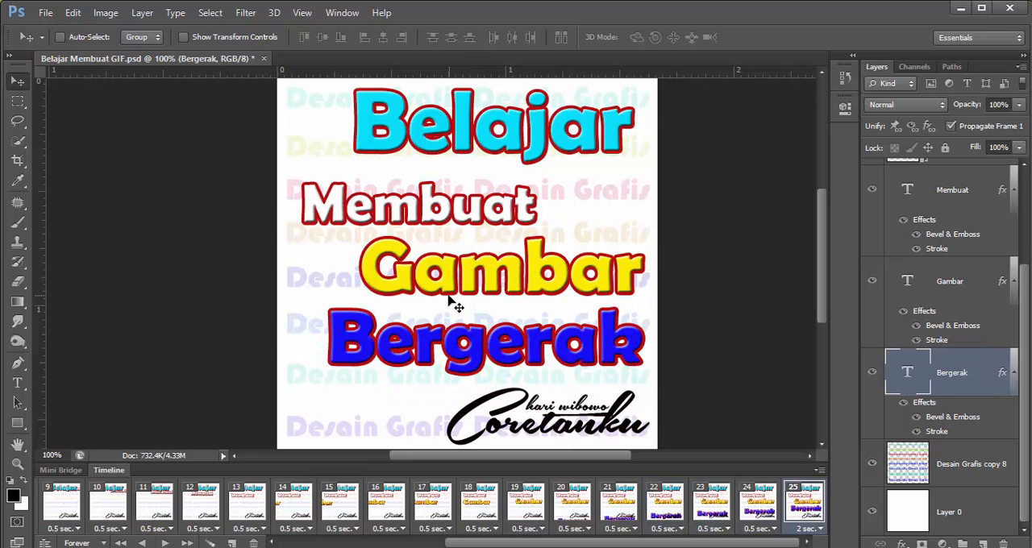
Open Save for Web with GIF as the file format and preview the animation there
{"action": "left_click", "coordinate": [45, 13]}
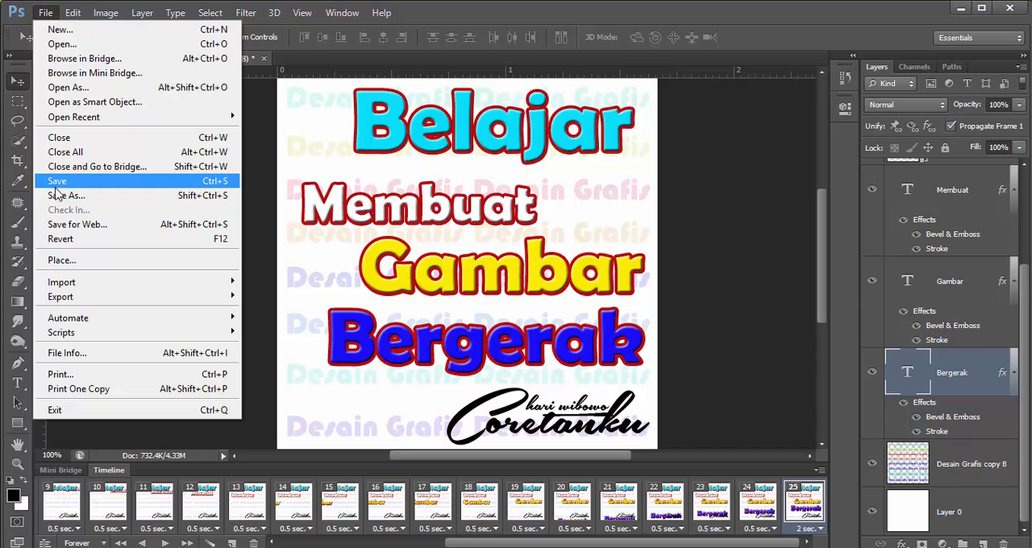
{"action": "left_click", "coordinate": [85, 226]}
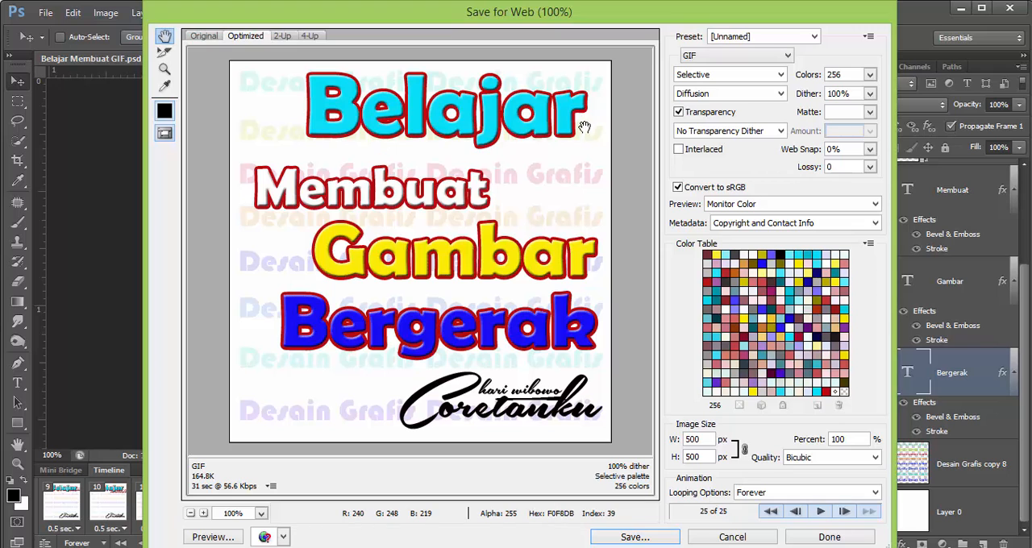
{"action": "left_click", "coordinate": [733, 62]}
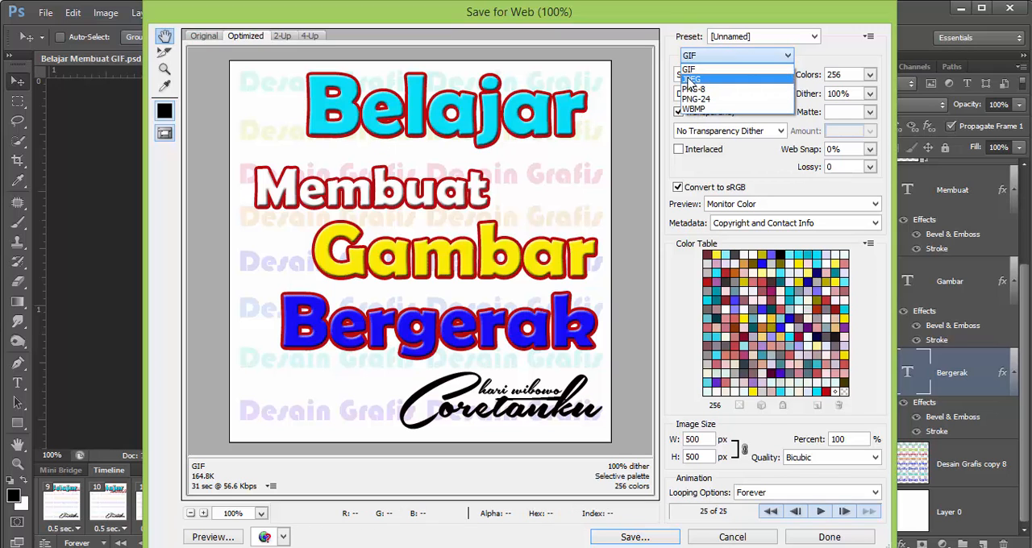
{"action": "left_click", "coordinate": [708, 68]}
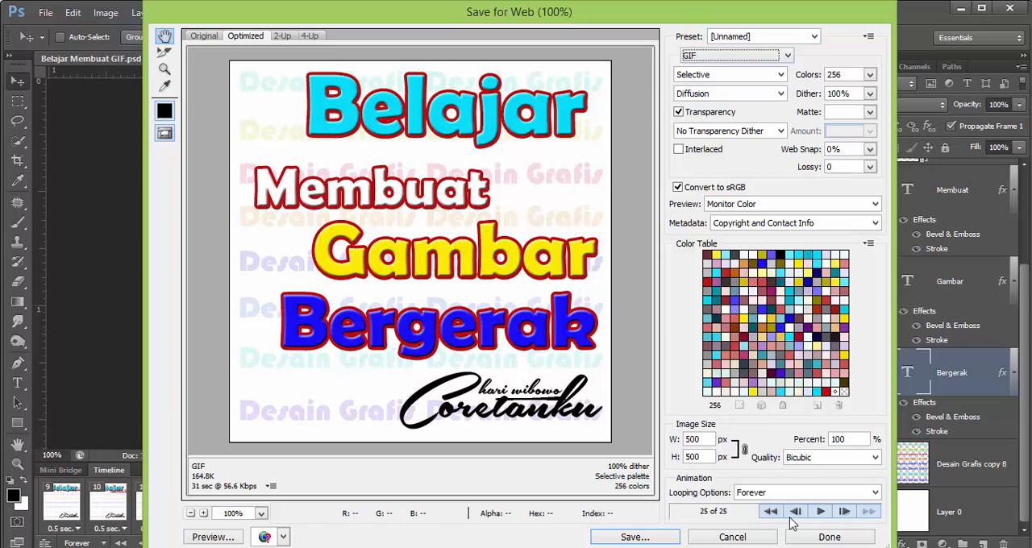
{"action": "left_click", "coordinate": [820, 512]}
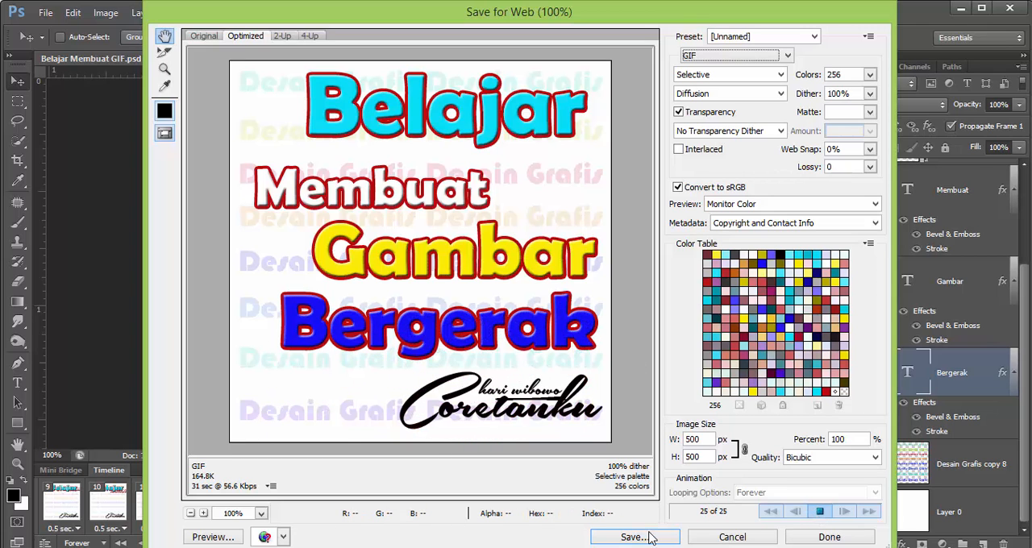
{"action": "left_click", "coordinate": [819, 511]}
Save the optimized animation as Belajar-Membuat-GIF.gif in the Camtasia Studio folder of the Documents library
{"action": "left_click", "coordinate": [634, 537]}
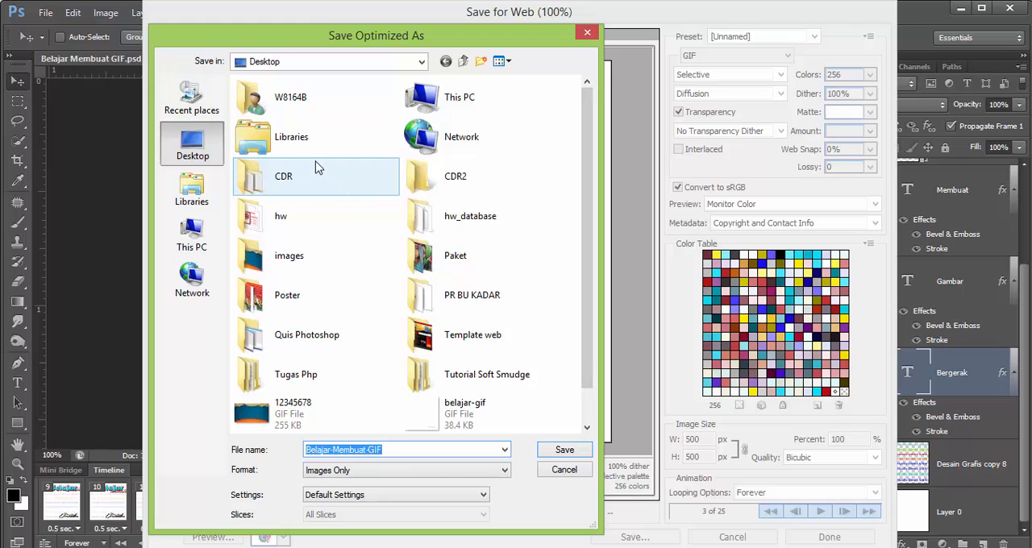
{"action": "left_click", "coordinate": [200, 187]}
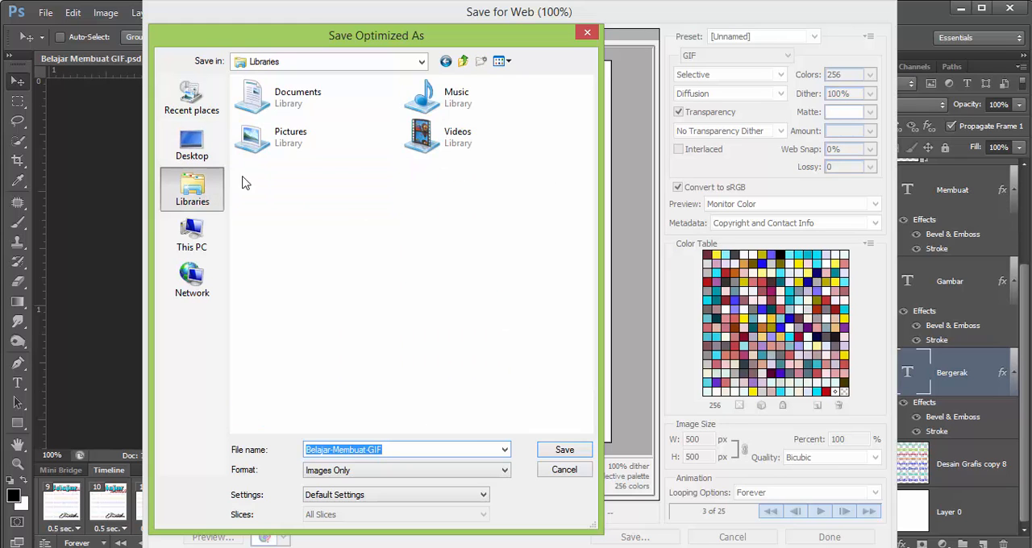
{"action": "double_click", "coordinate": [272, 107]}
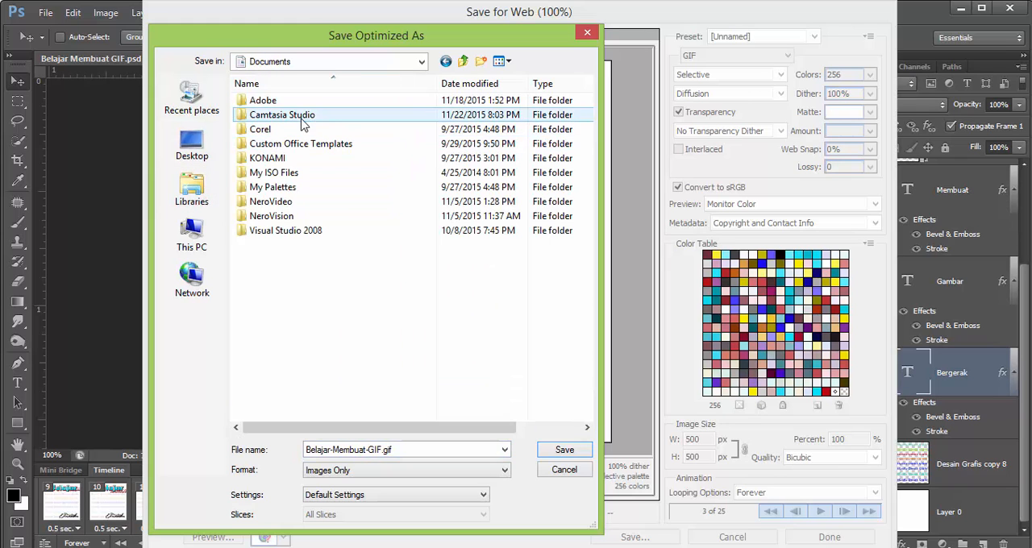
{"action": "double_click", "coordinate": [305, 116]}
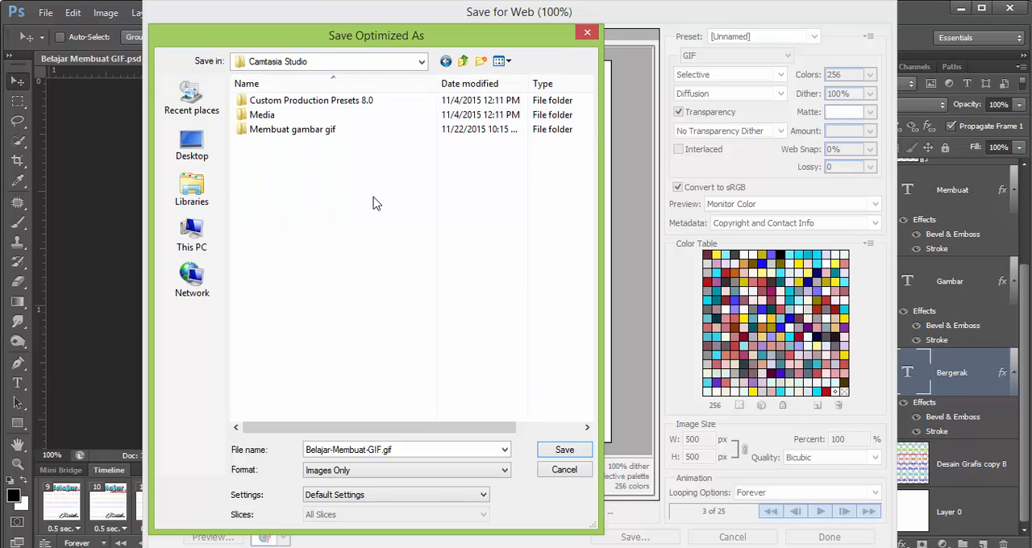
{"action": "left_click", "coordinate": [553, 453]}
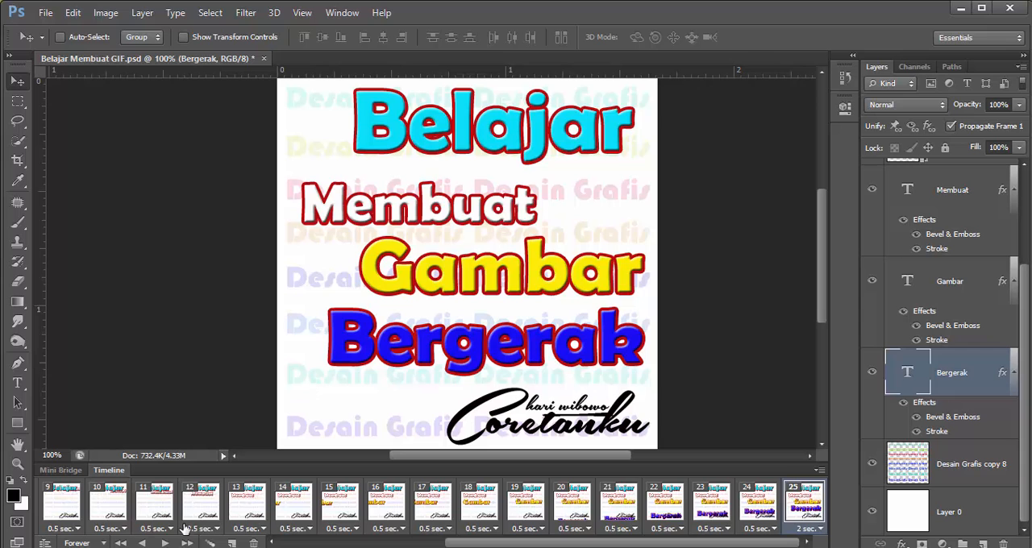
Switch to File Explorer, view Belajar-Membuat-GIF from Documents > Camtasia Studio, and close the viewer and the Explorer window
{"action": "key", "text": "super+e"}
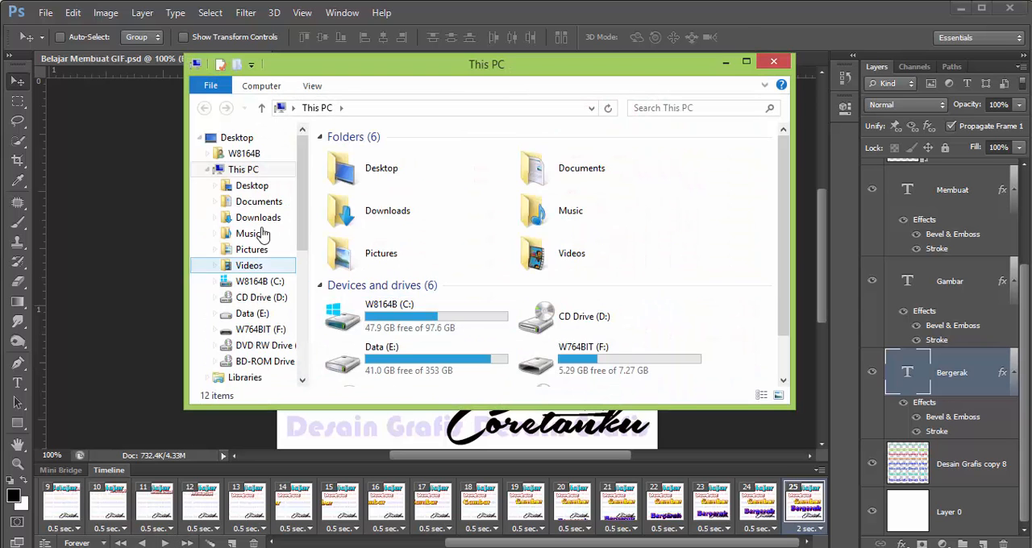
{"action": "left_click", "coordinate": [260, 203]}
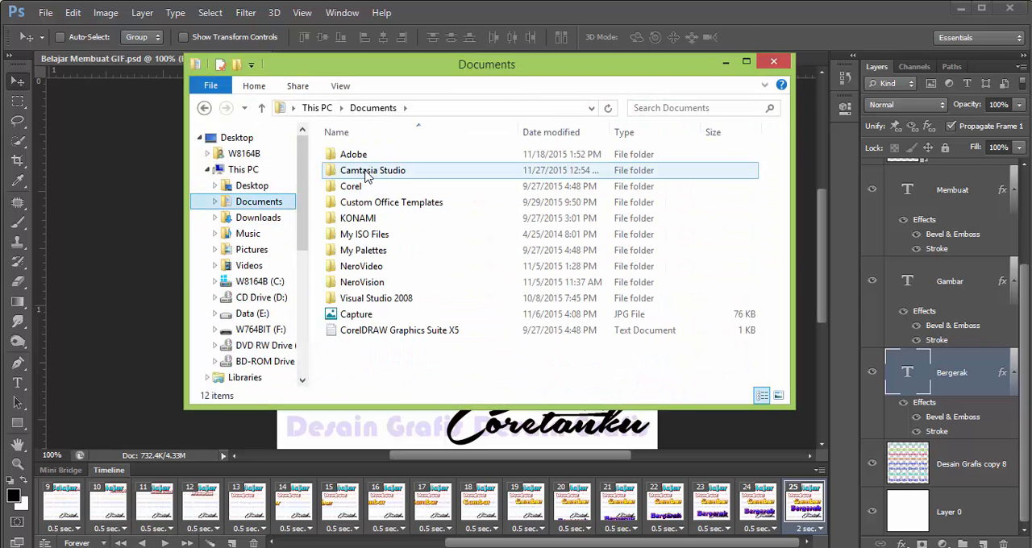
{"action": "double_click", "coordinate": [367, 171]}
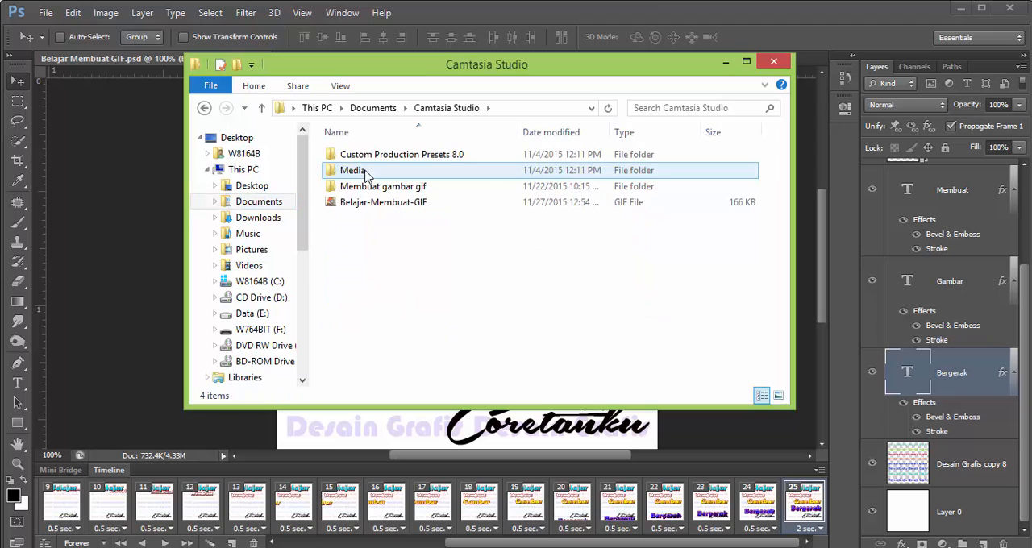
{"action": "left_click", "coordinate": [402, 206]}
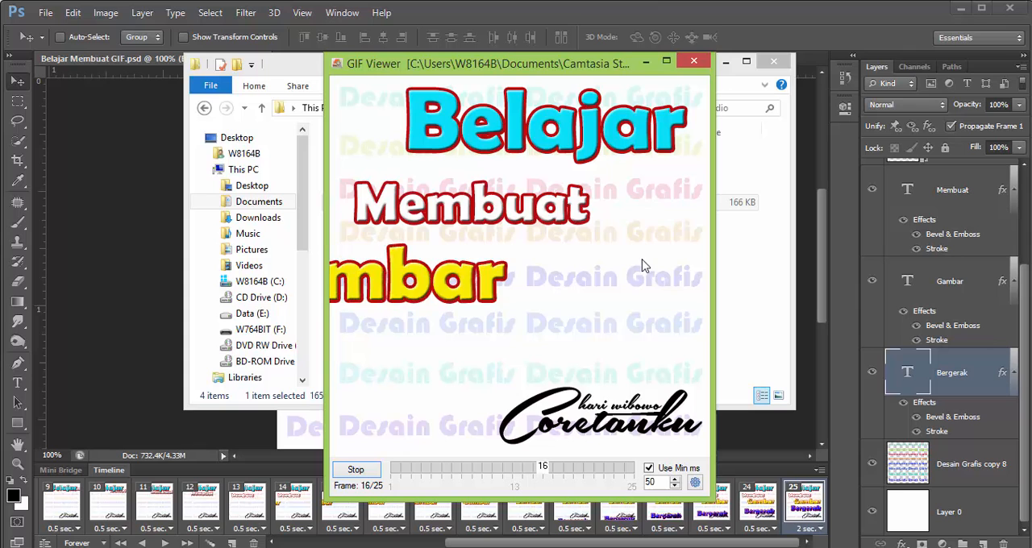
{"action": "left_click", "coordinate": [693, 63]}
{"action": "left_click", "coordinate": [773, 63]}
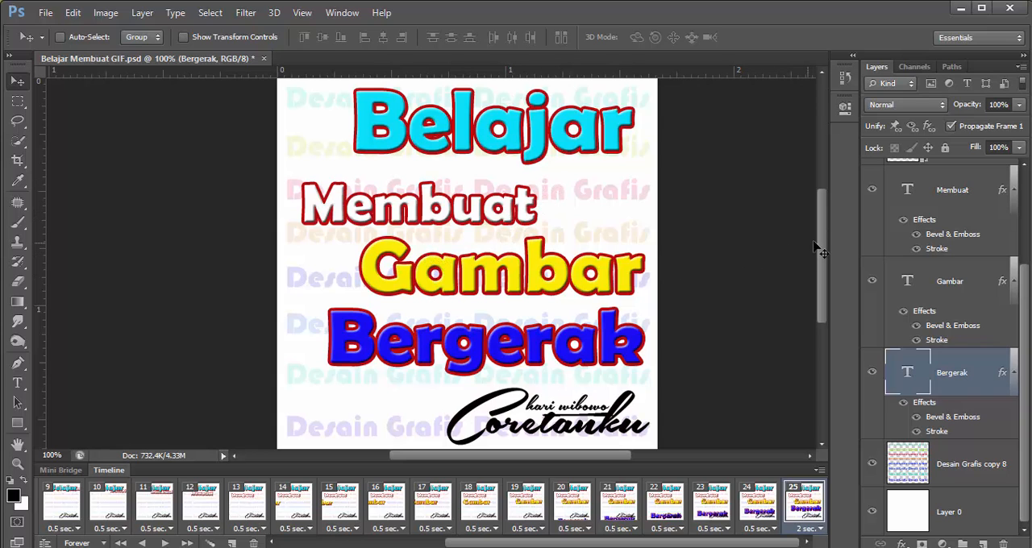
{"action": "mouse_move", "coordinate": [821, 240]}
{"action": "left_mouse_down"}
{"action": "mouse_move", "coordinate": [828, 220]}
{"action": "mouse_move", "coordinate": [828, 250]}
{"action": "left_mouse_up"}
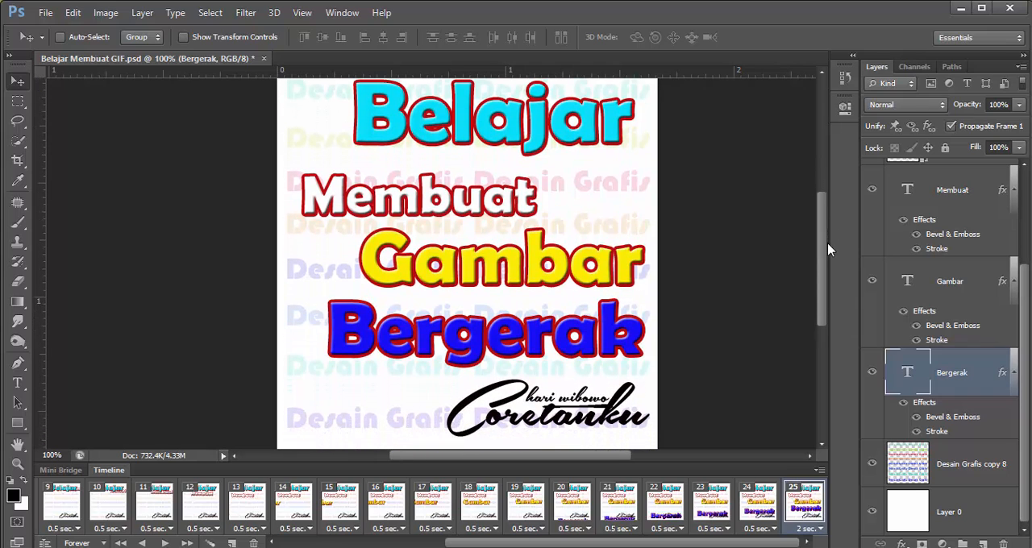